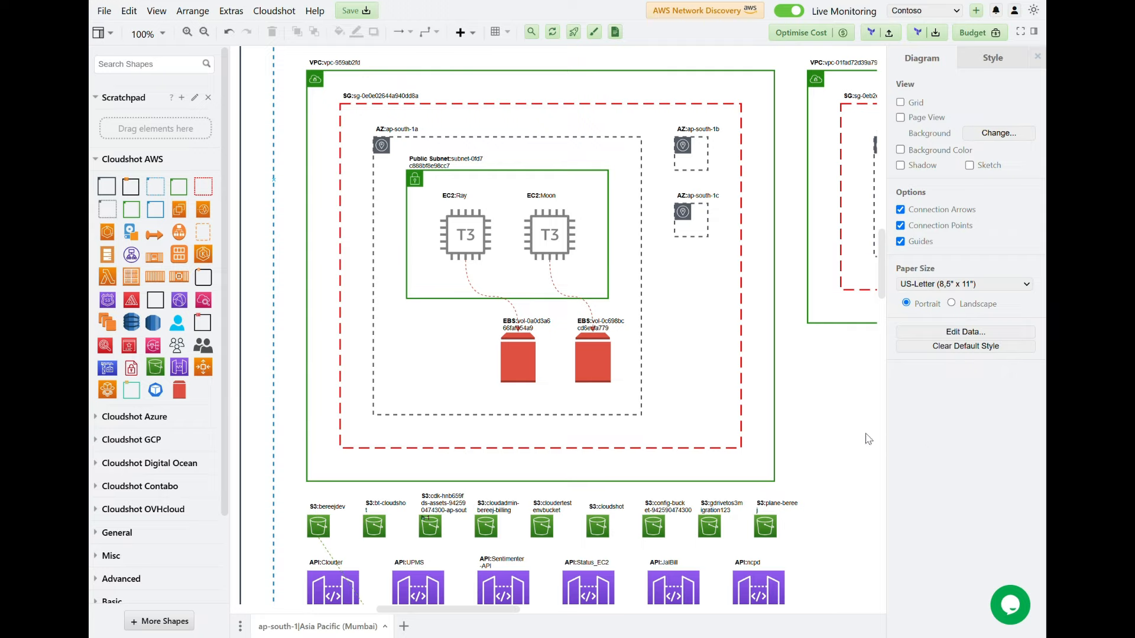
Add an EBS volume to the ap-south-1a availability zone and set its volume type to io2 | Provisioned IOPS SSD
drag(180, 395, 422, 336)
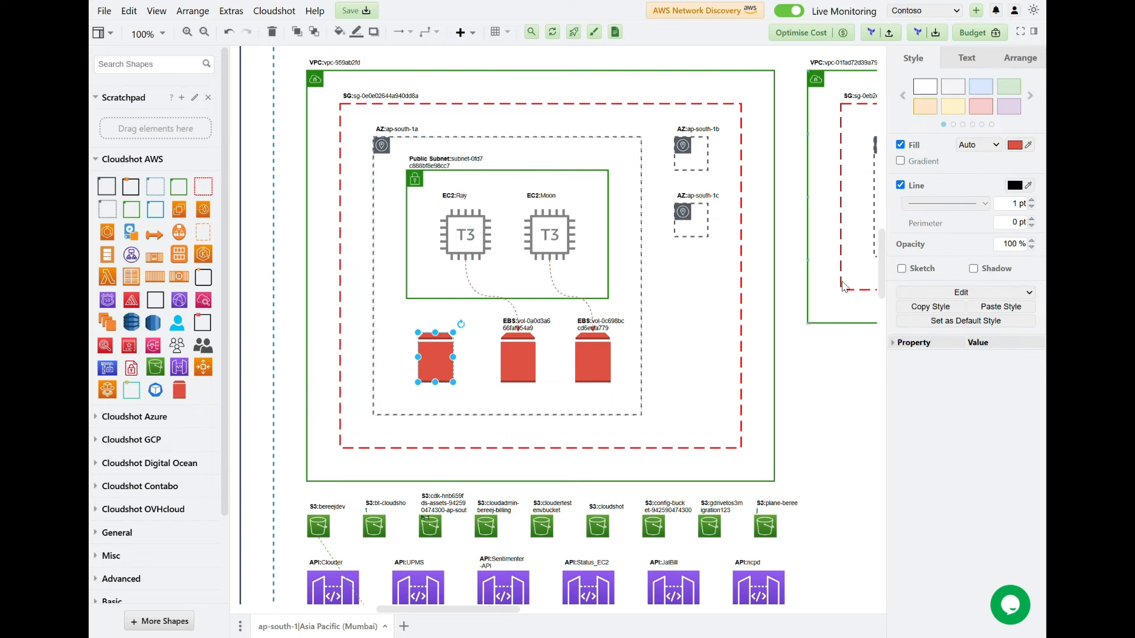
click(1029, 61)
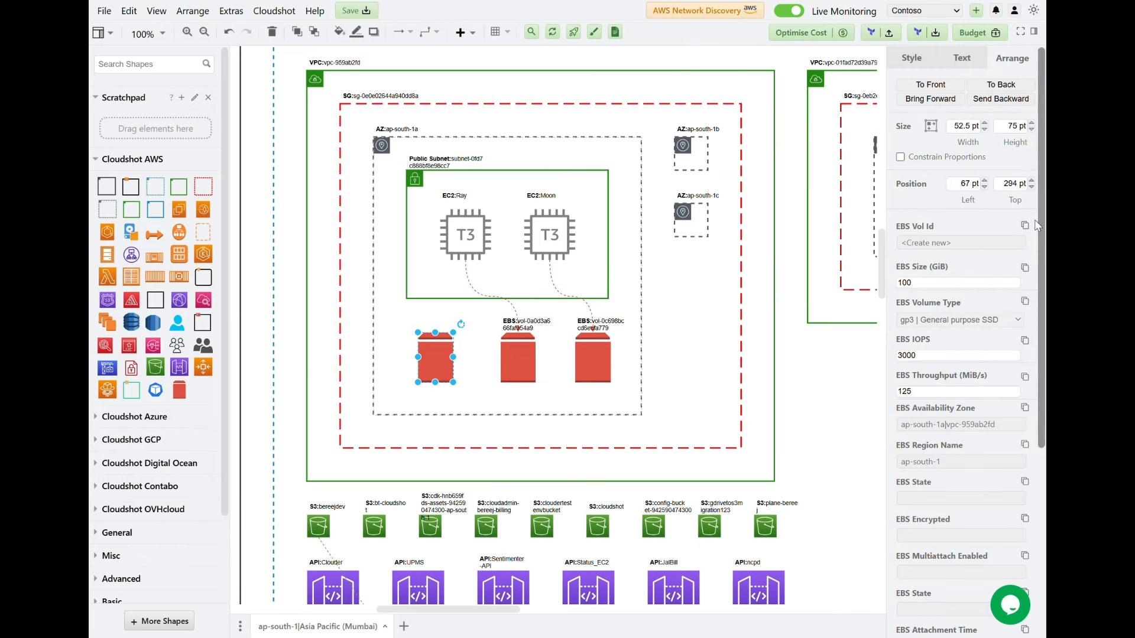
click(981, 329)
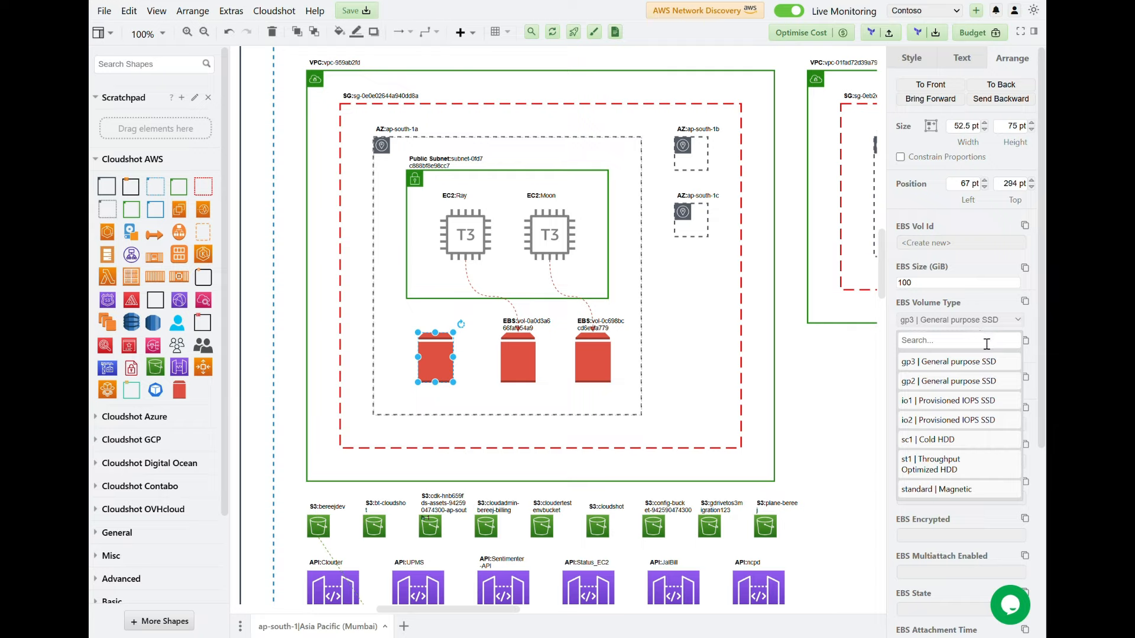
click(975, 421)
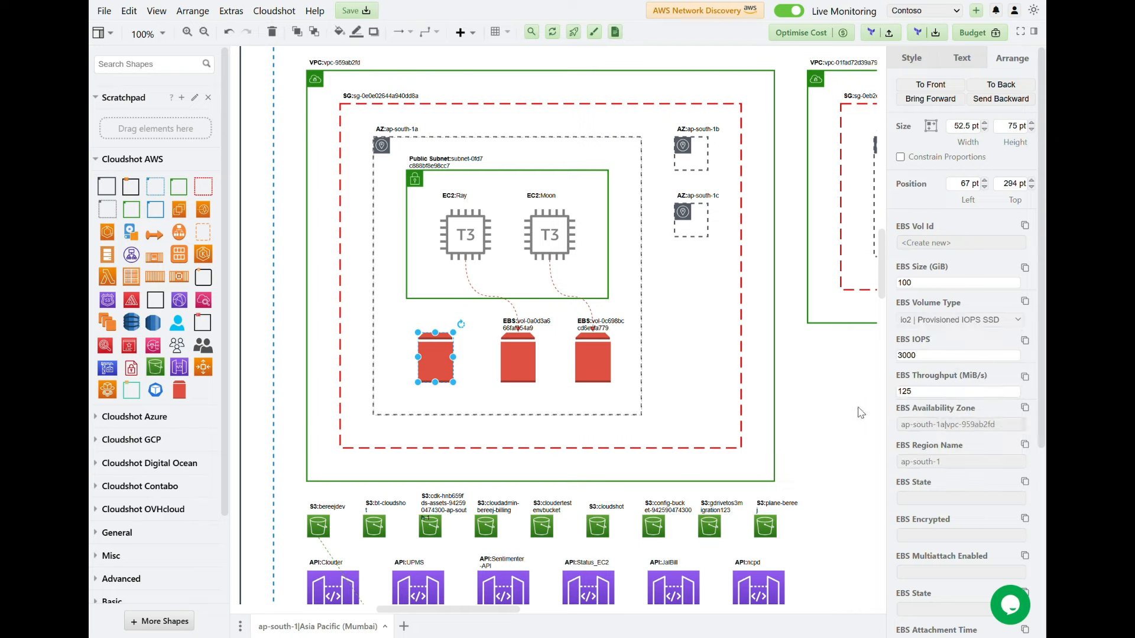
Deploy the new EBS volume to AWS, accepting the diagram update and the start of real-time monitoring
click(573, 33)
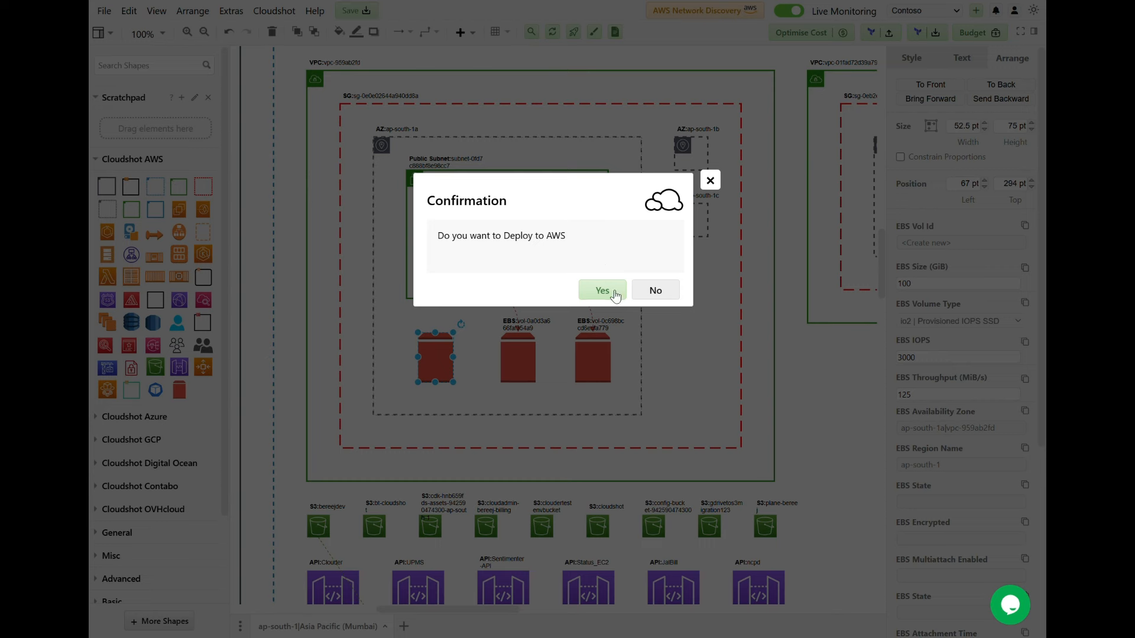
click(614, 292)
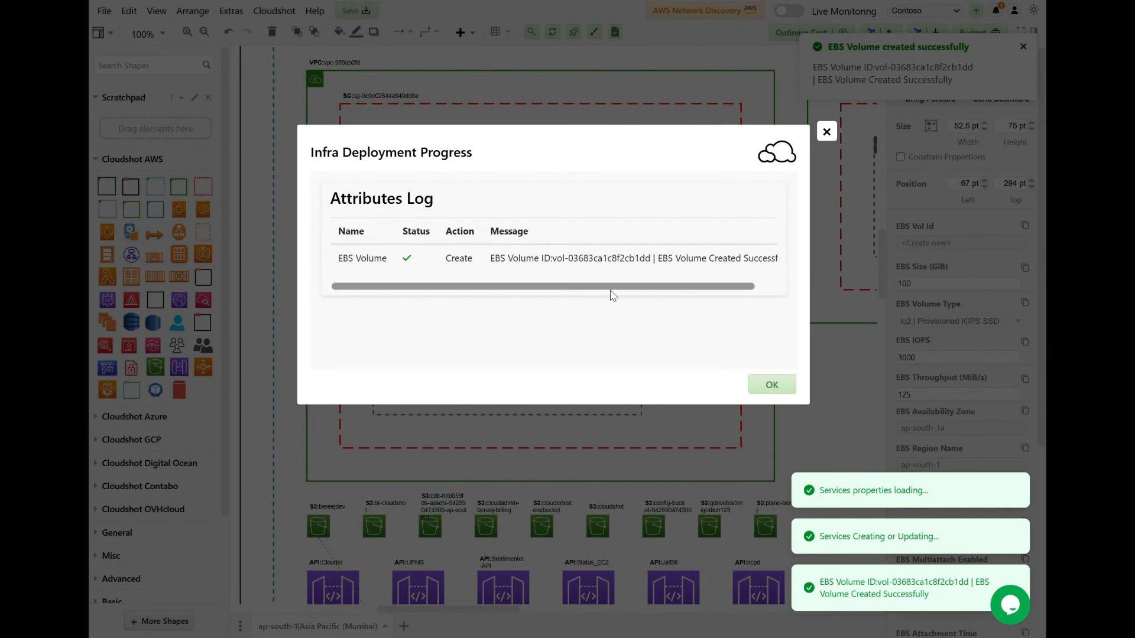
drag(608, 292, 673, 293)
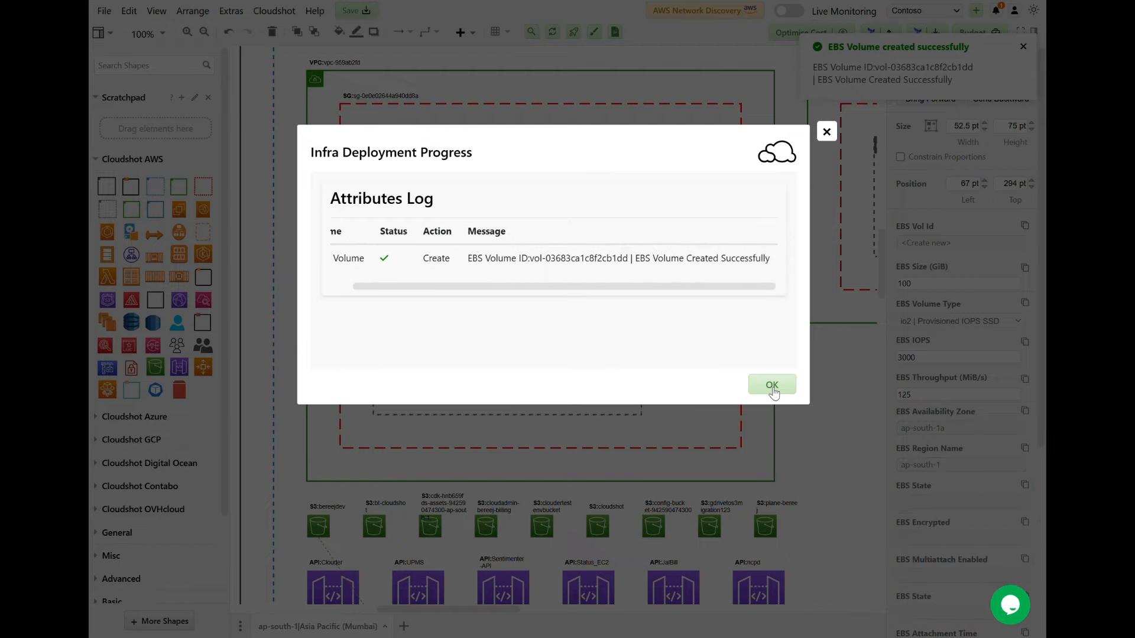
click(771, 385)
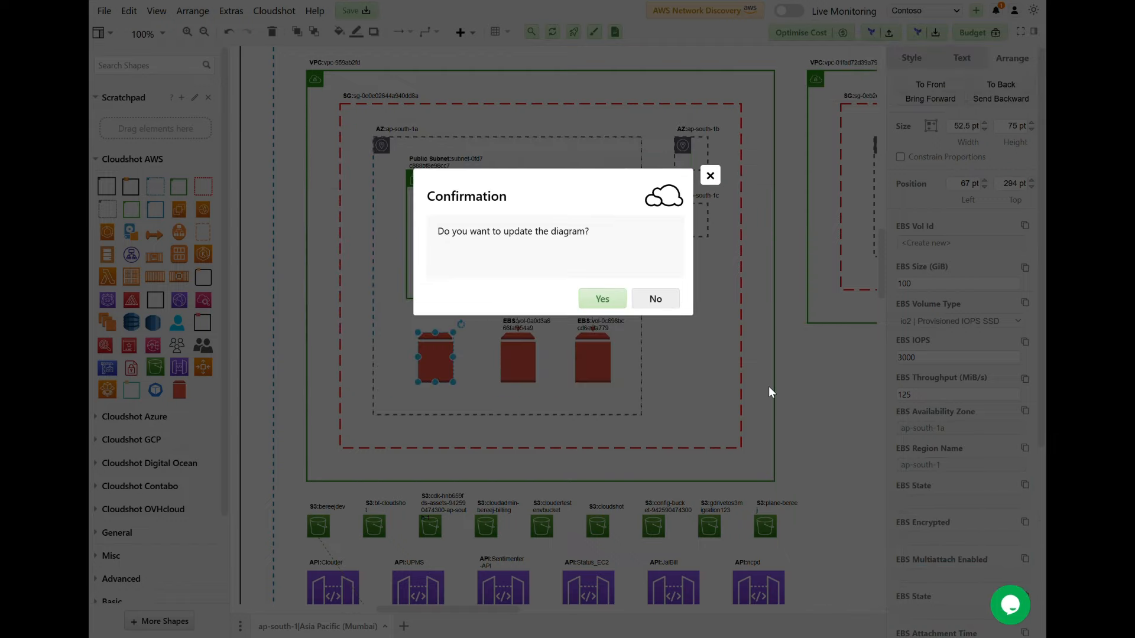
click(621, 302)
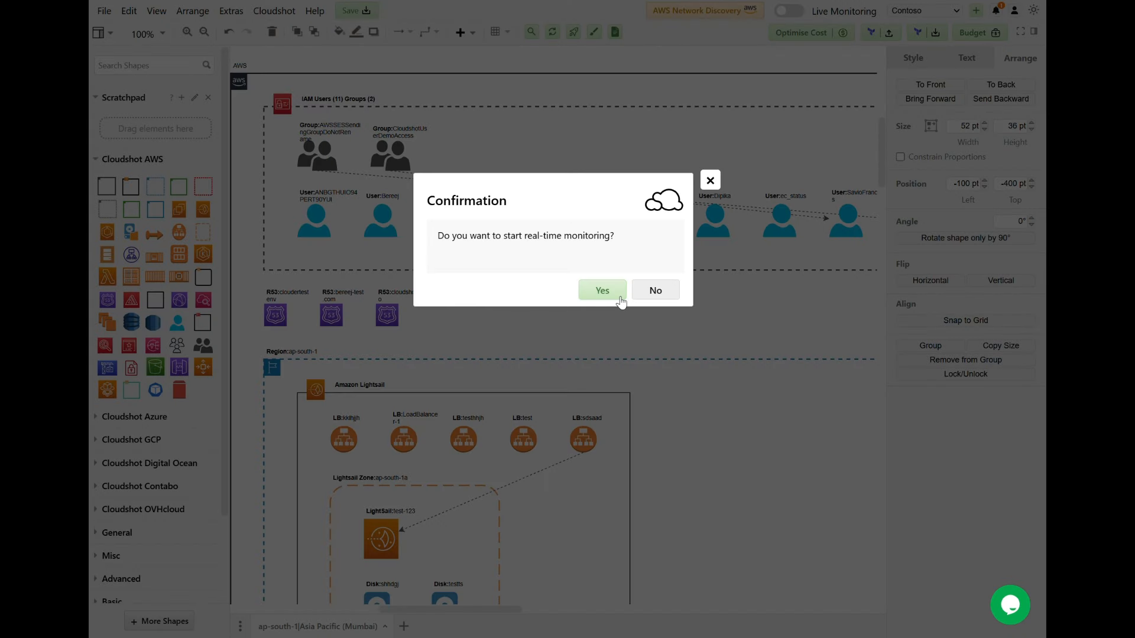
click(619, 302)
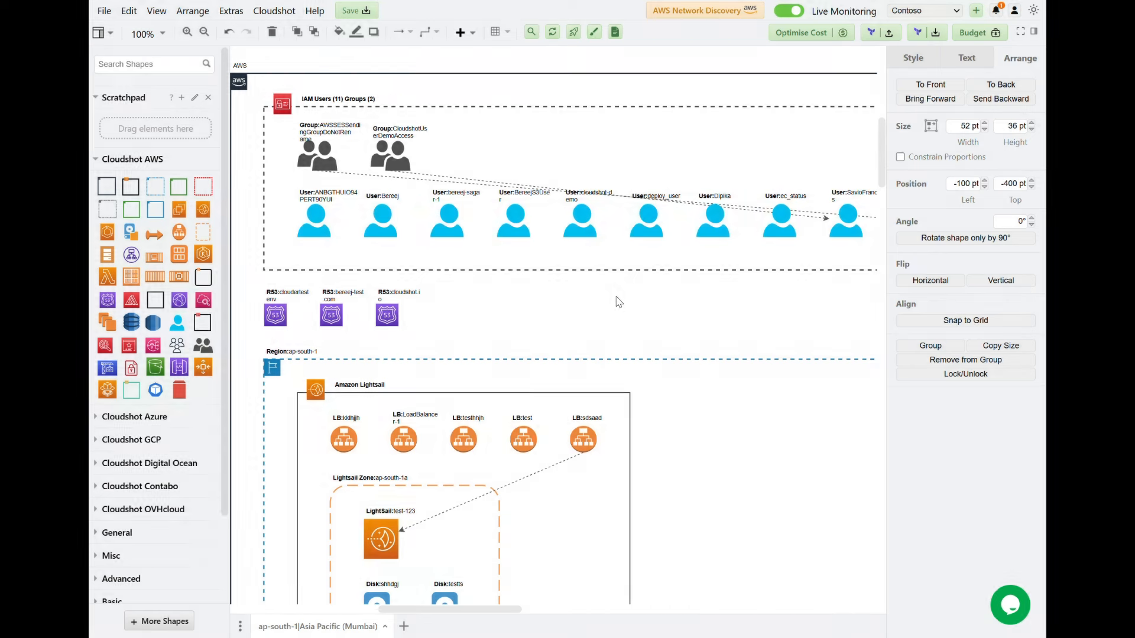
Enable Multi Attach on the new io2 EBS volume beneath the EC2 instance Ray
scroll(619, 302, down, 10)
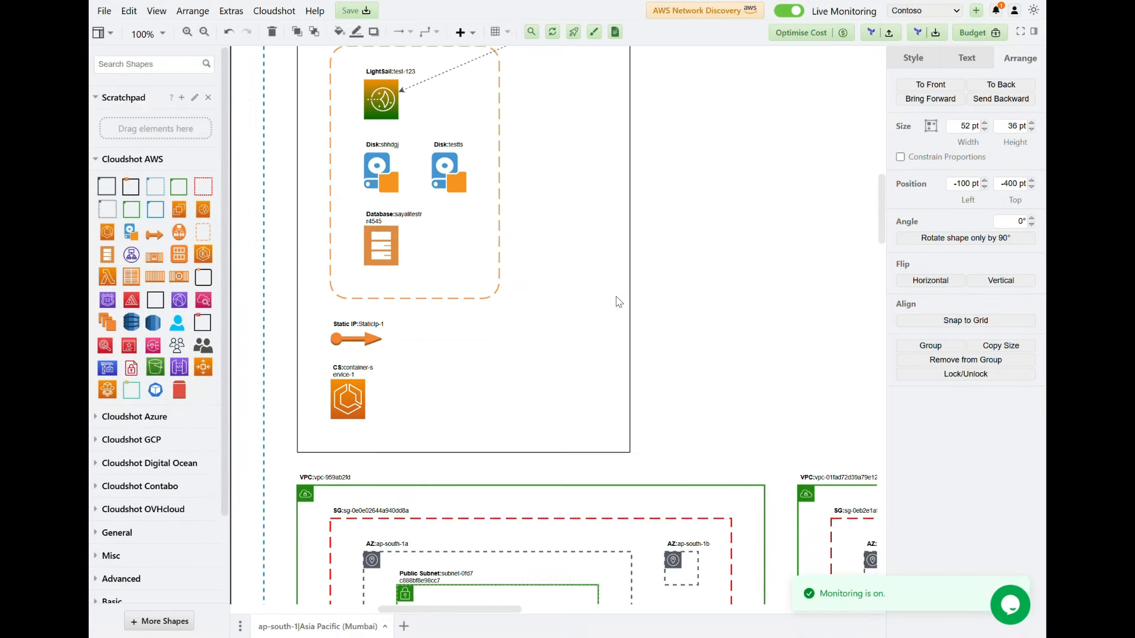
scroll(622, 304, down, 2)
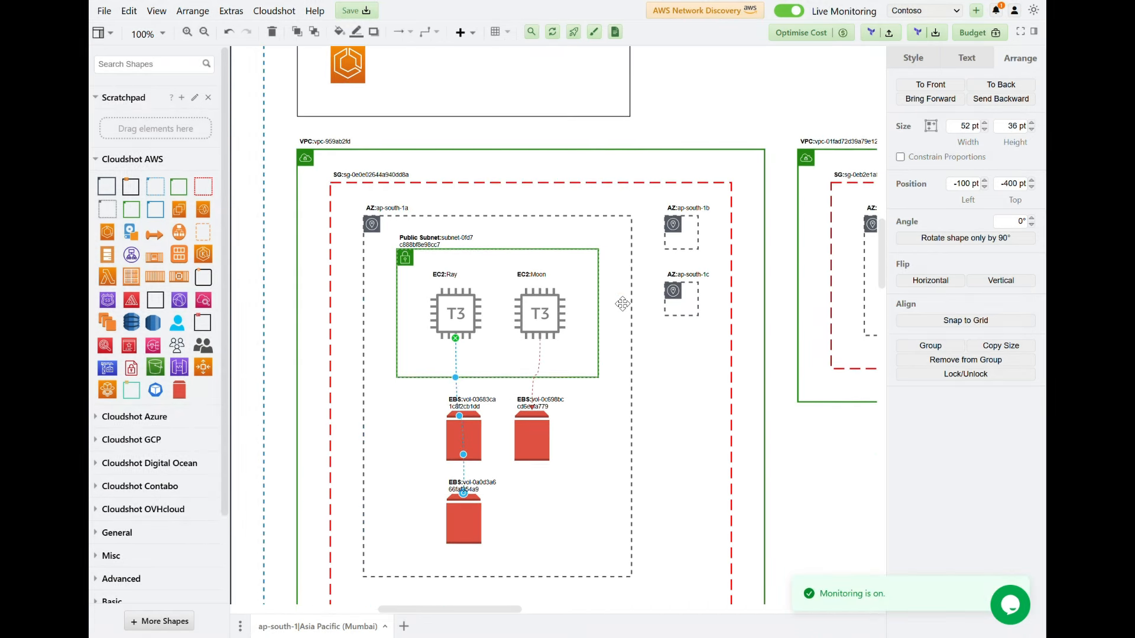
scroll(622, 304, down, 2)
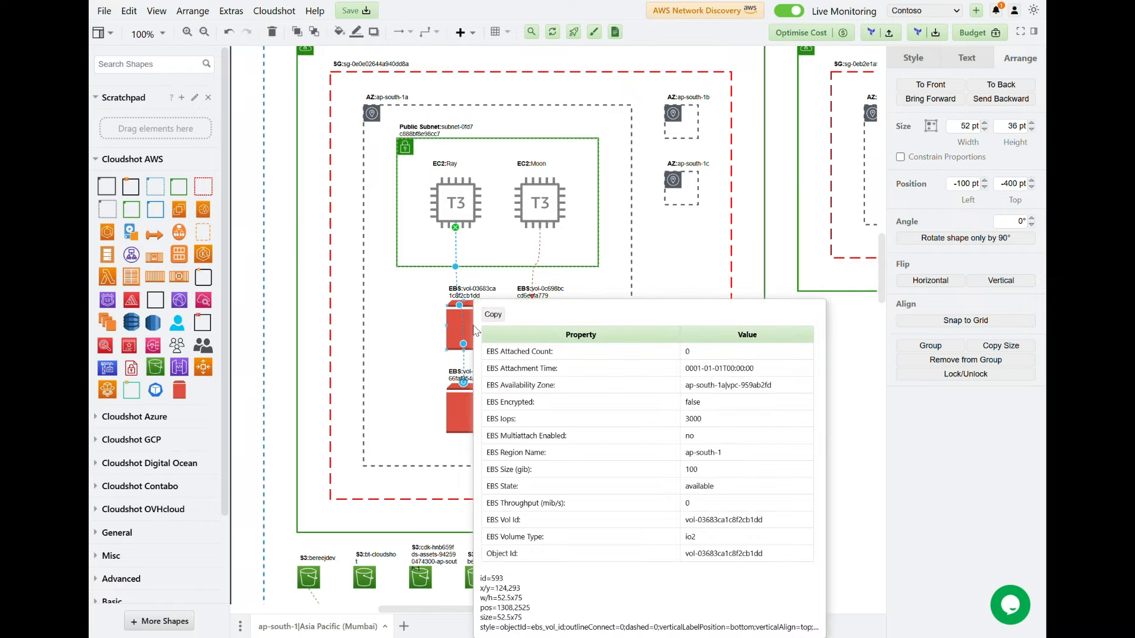
click(467, 335)
right_click(456, 342)
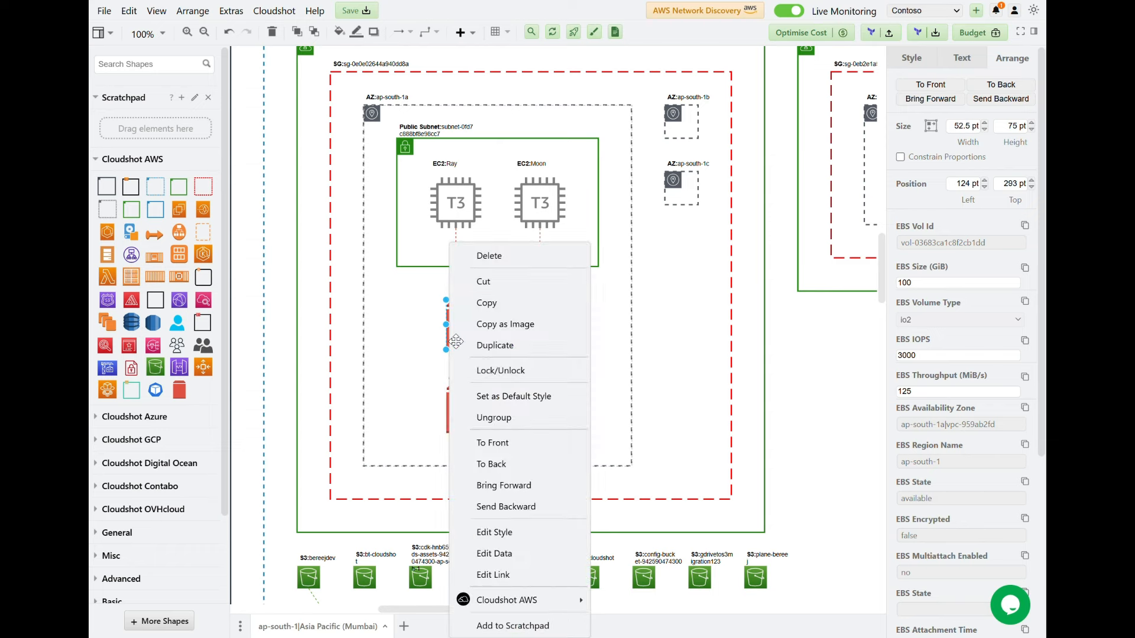
mouse_move(565, 597)
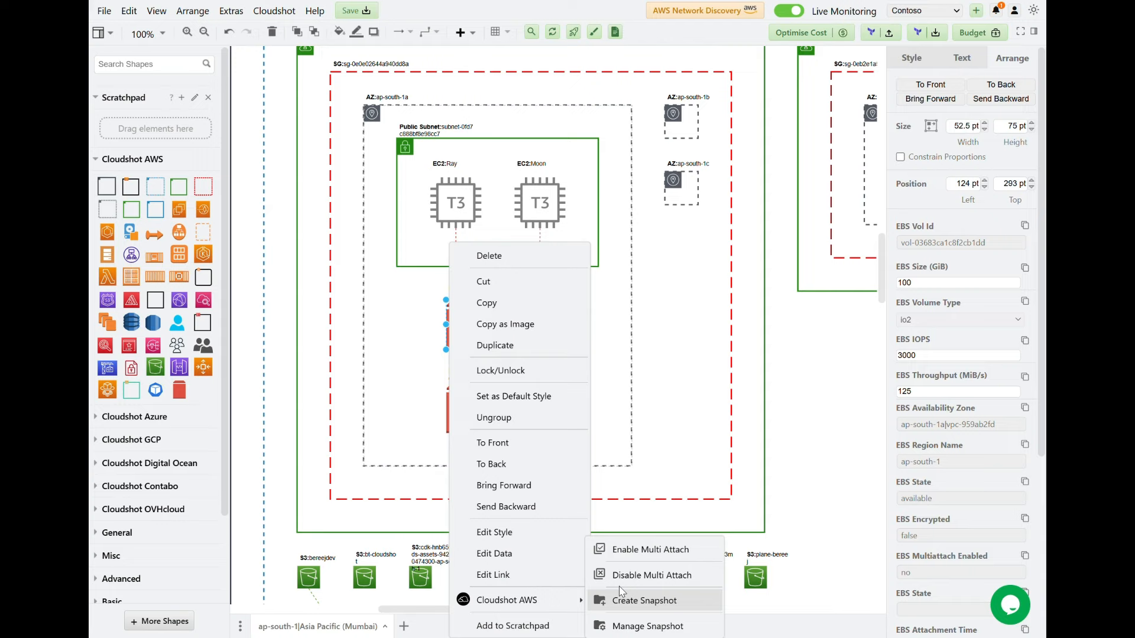
click(651, 550)
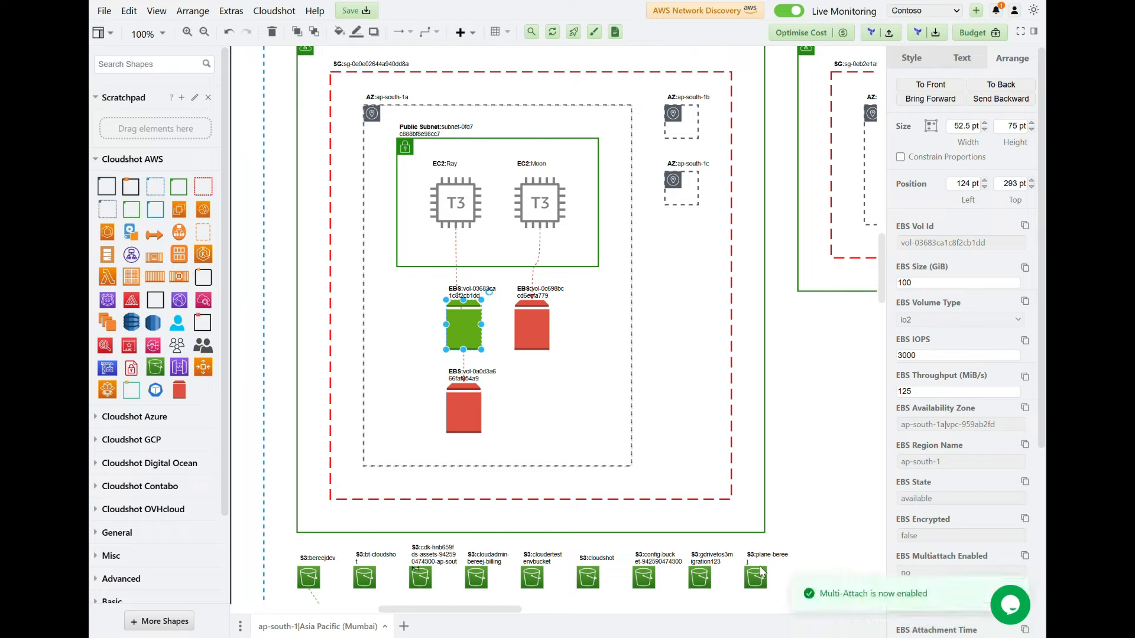
click(953, 602)
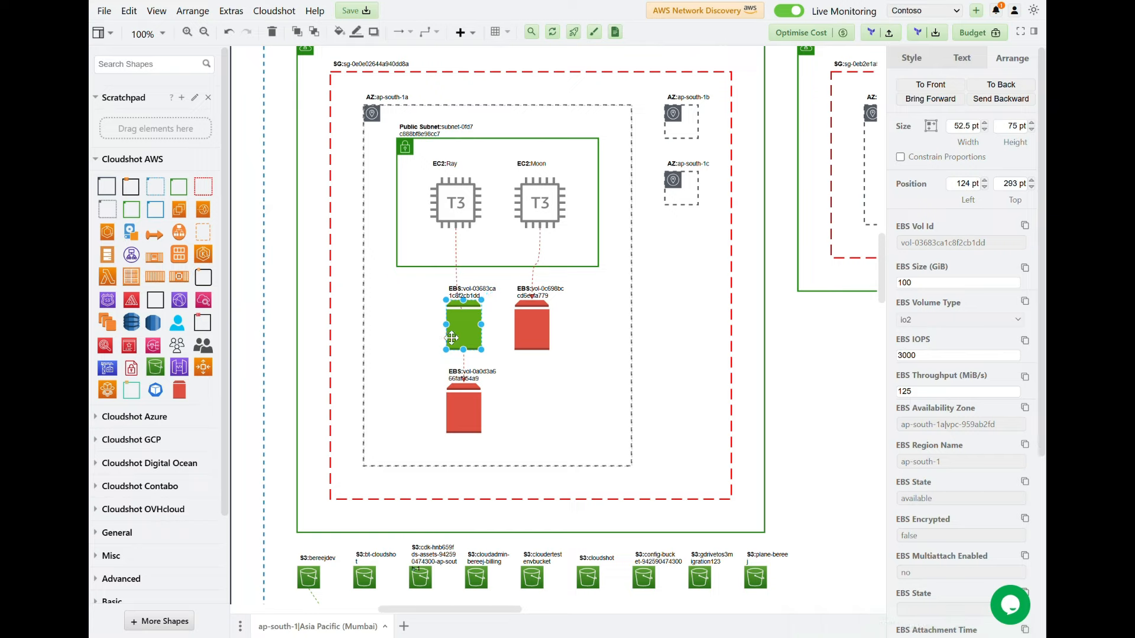
Arrange the green io2 volume and Ray's gp3 volume side by side beneath the public subnet
drag(451, 338, 402, 340)
drag(467, 414, 482, 343)
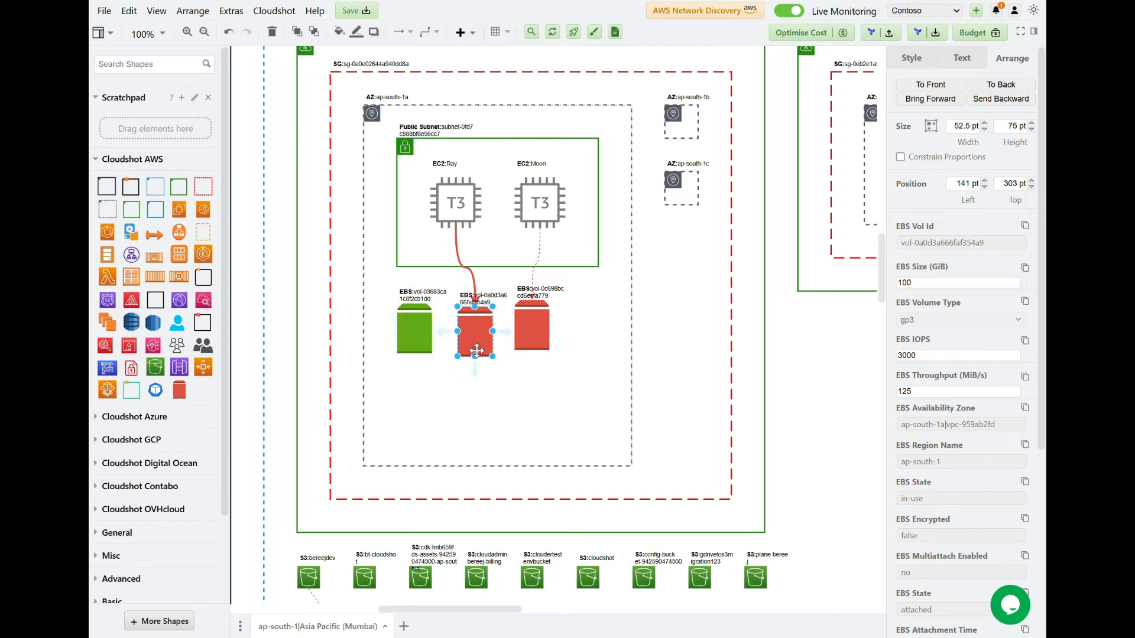
mouse_move(418, 411)
Attach the new io2 volume in ap-south-1a to the EC2 instance Ray and deploy the attachment to AWS
click(464, 211)
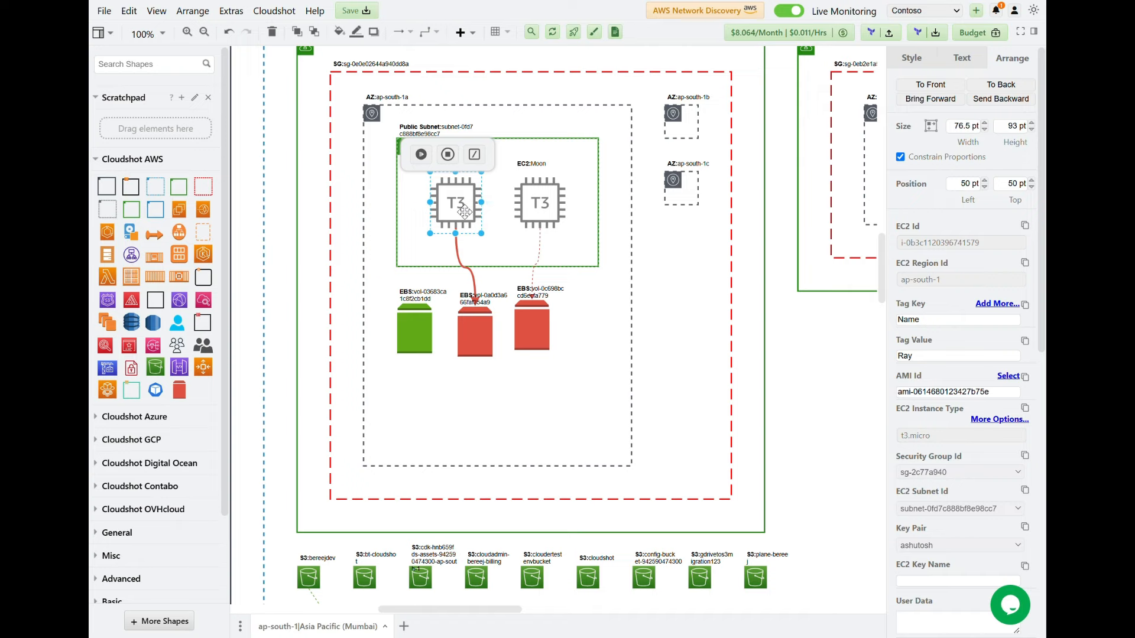
right_click(465, 212)
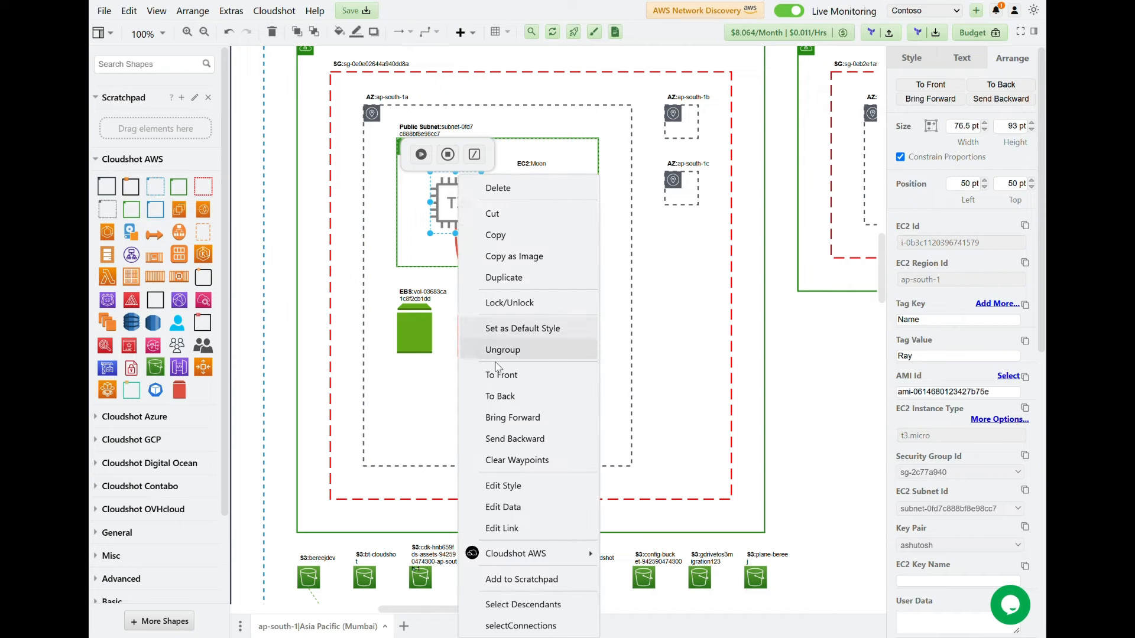
mouse_move(529, 556)
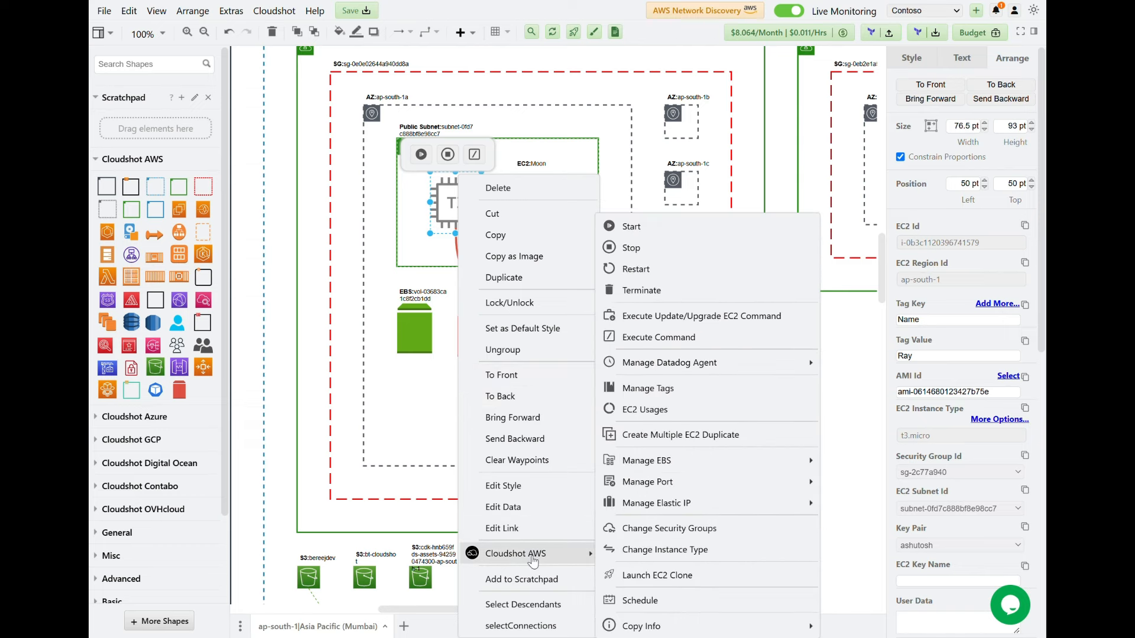
mouse_move(692, 461)
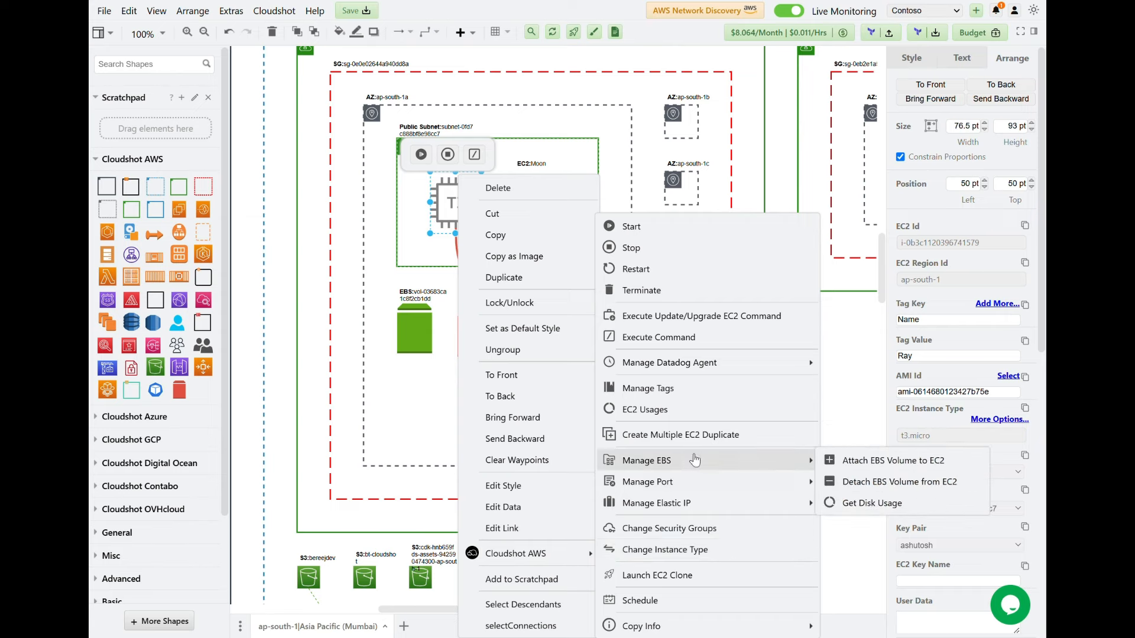
click(863, 468)
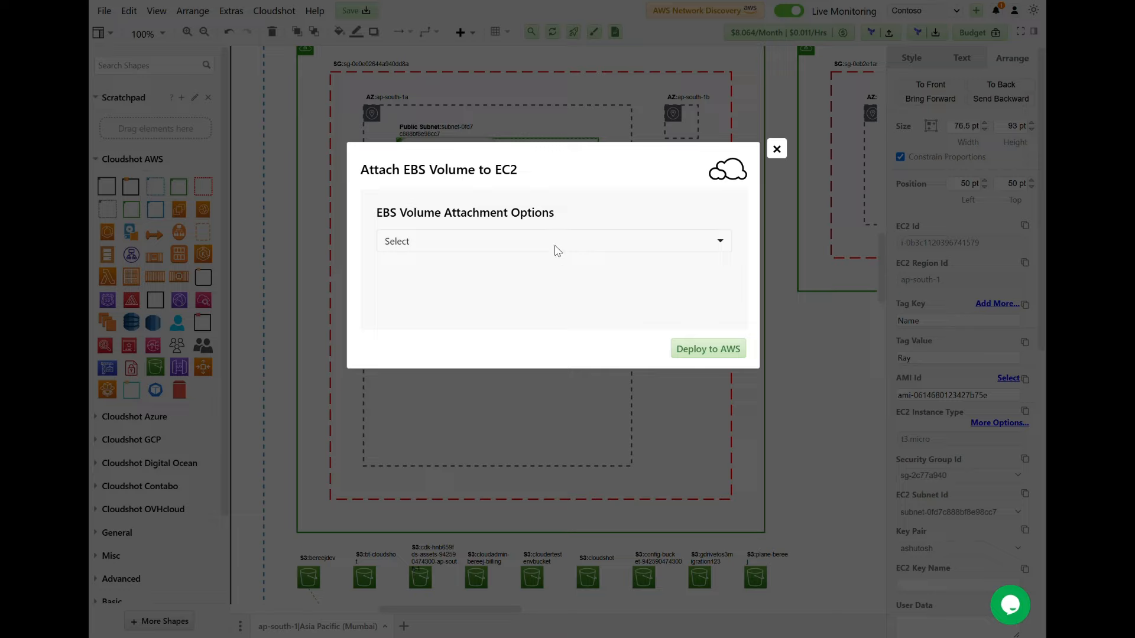
click(556, 248)
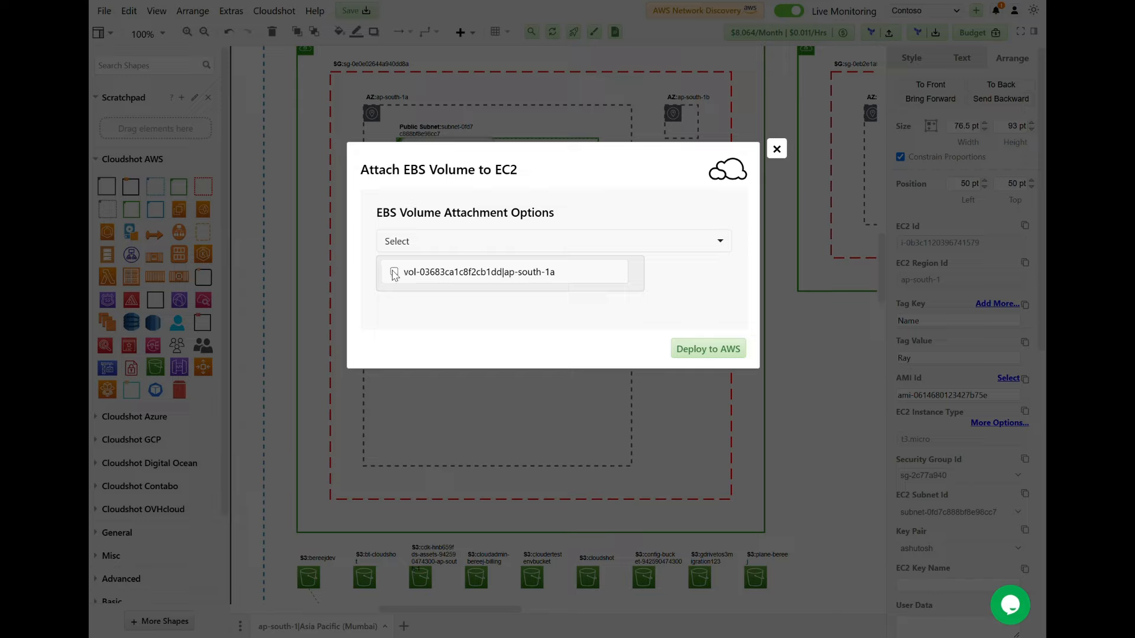
click(394, 273)
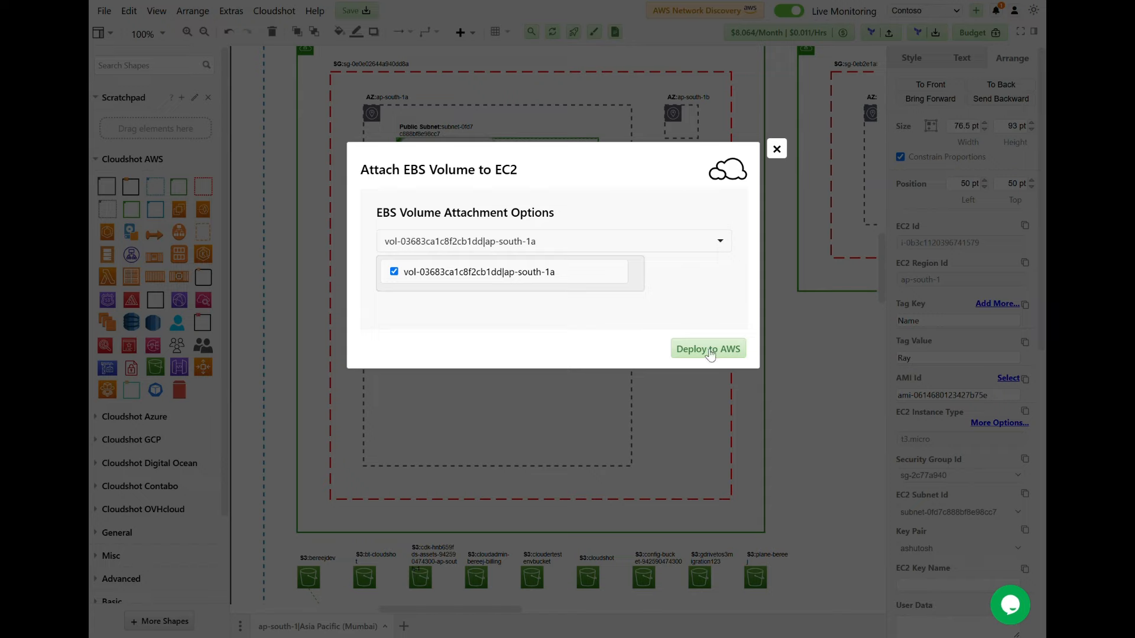
click(710, 351)
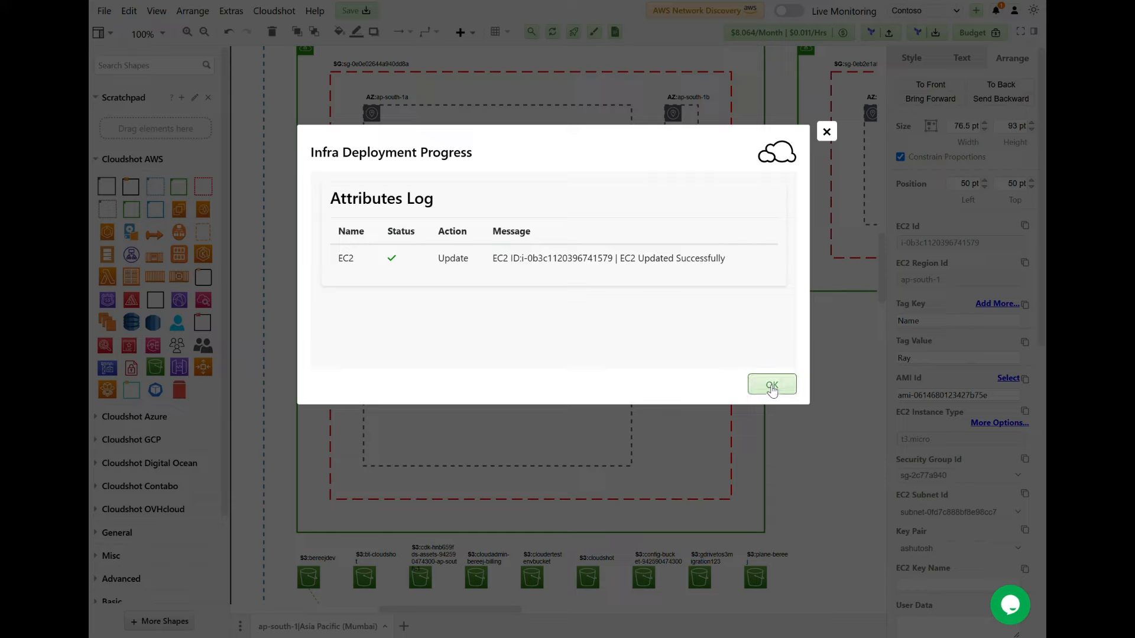
Update the diagram with real-time monitoring on, and check the properties of the green io2 volume
click(770, 387)
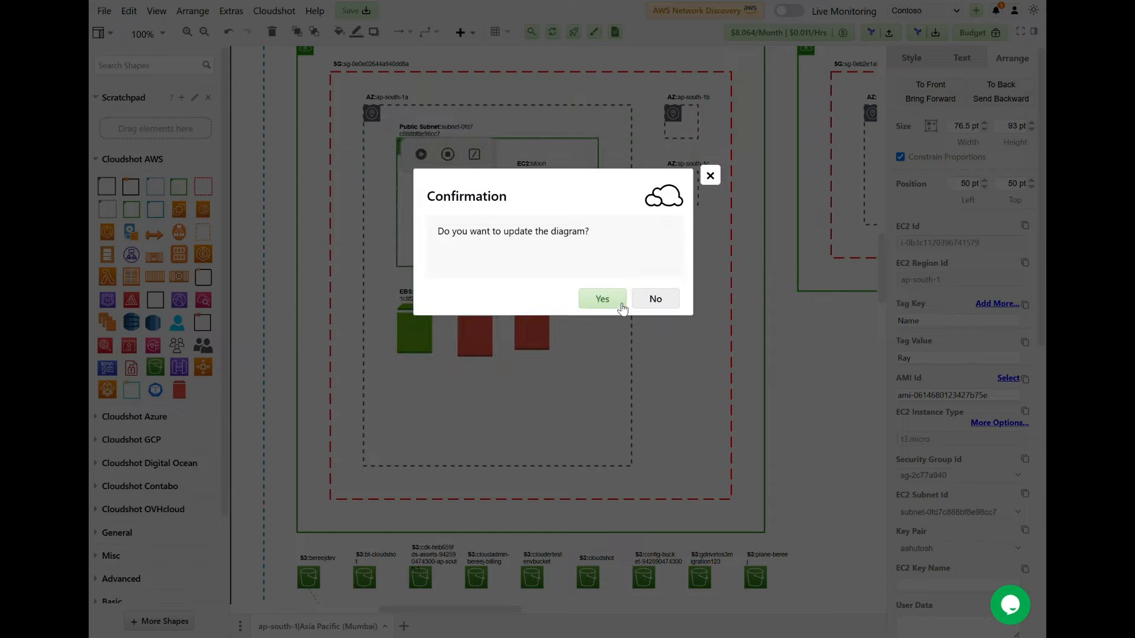
click(603, 298)
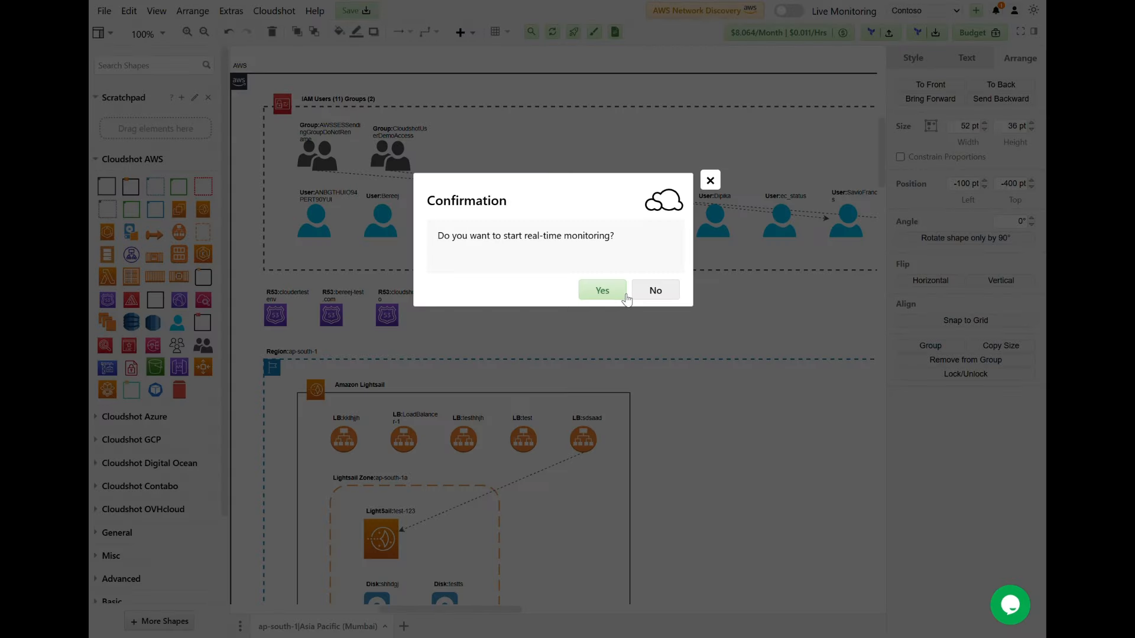
click(601, 290)
scroll(600, 367, down, 10)
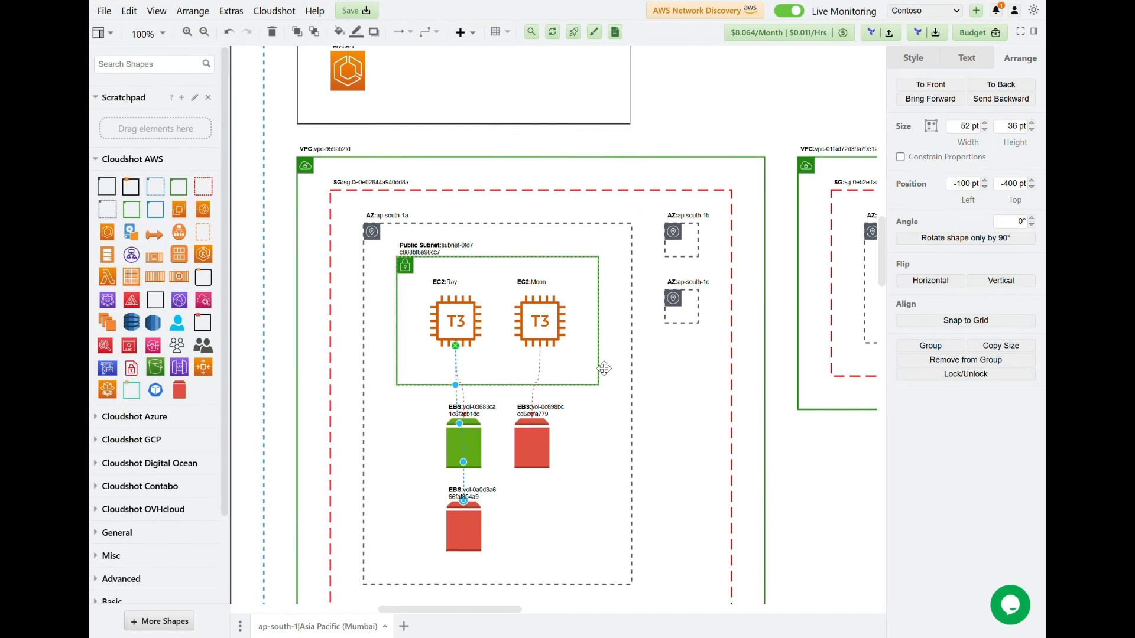
scroll(604, 368, down, 4)
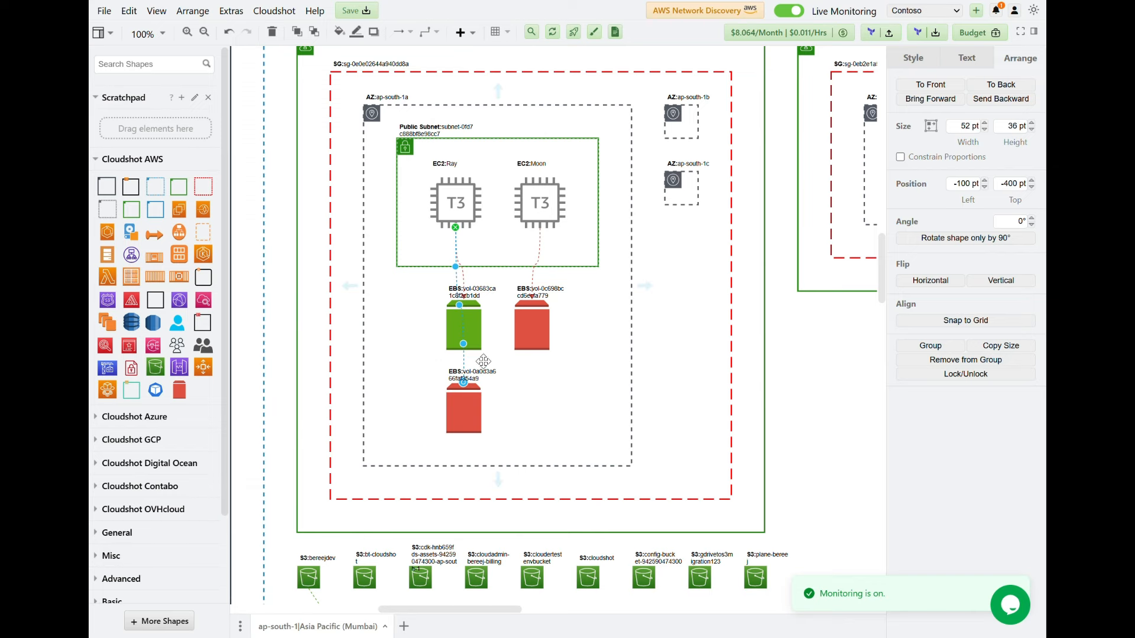
click(478, 336)
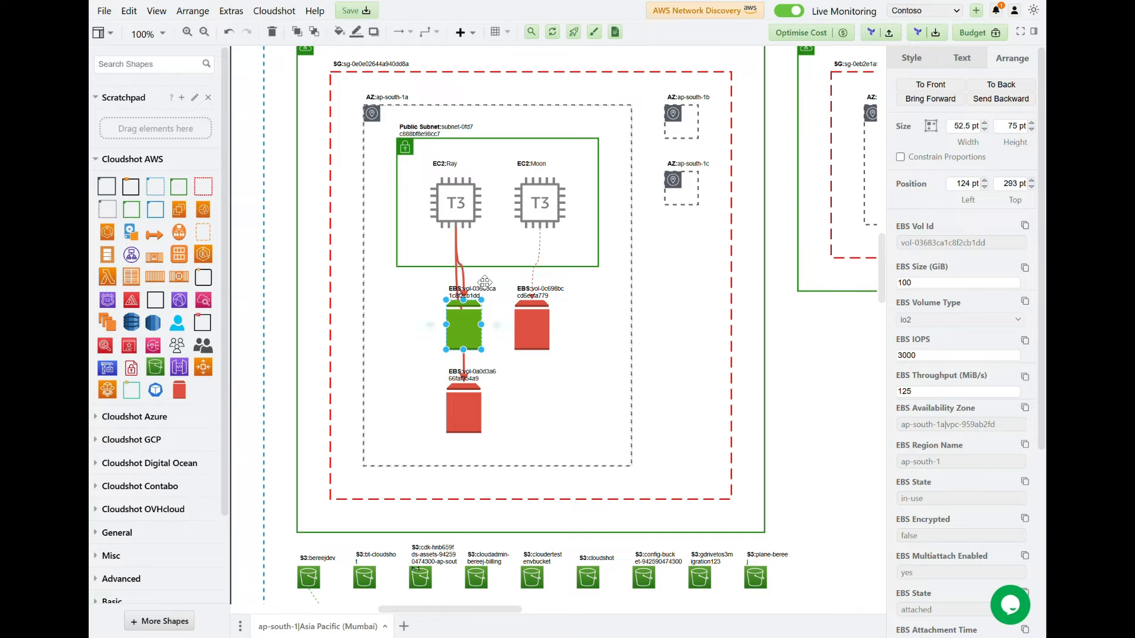
Attach the io2 EBS volume in ap-south-1a to the EC2 instance Moon and deploy the attachment to AWS
click(545, 205)
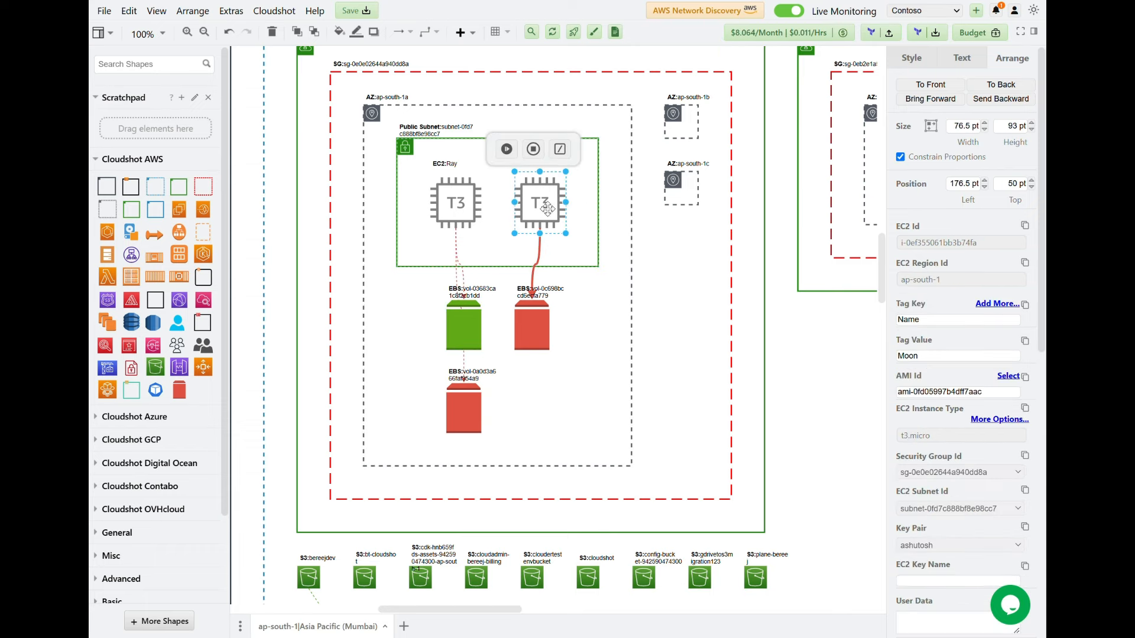
right_click(542, 207)
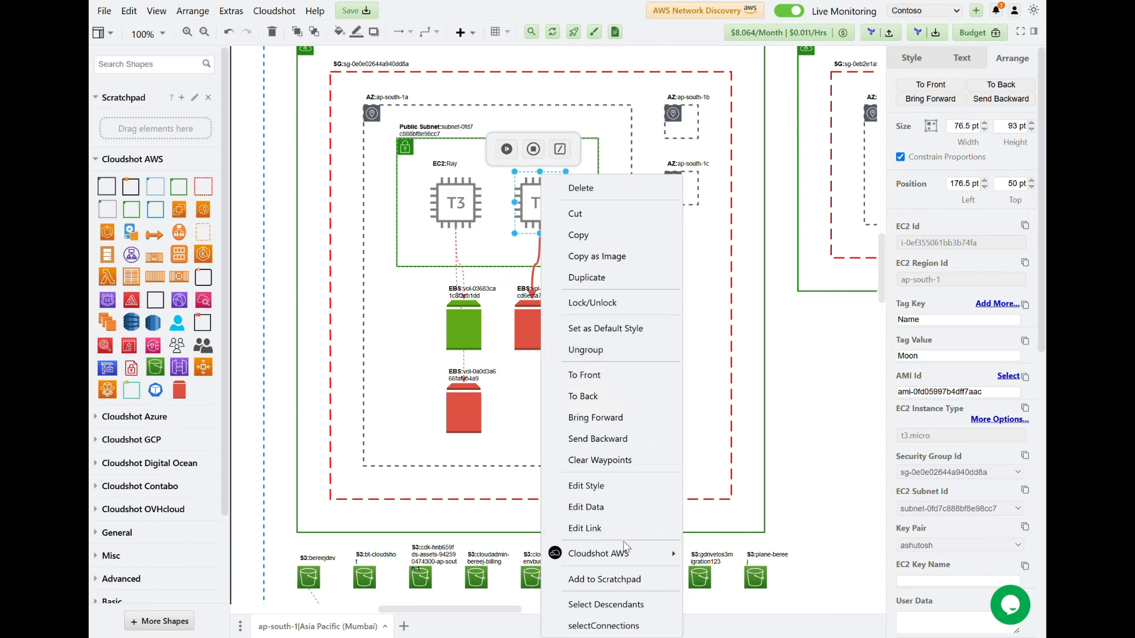
mouse_move(630, 556)
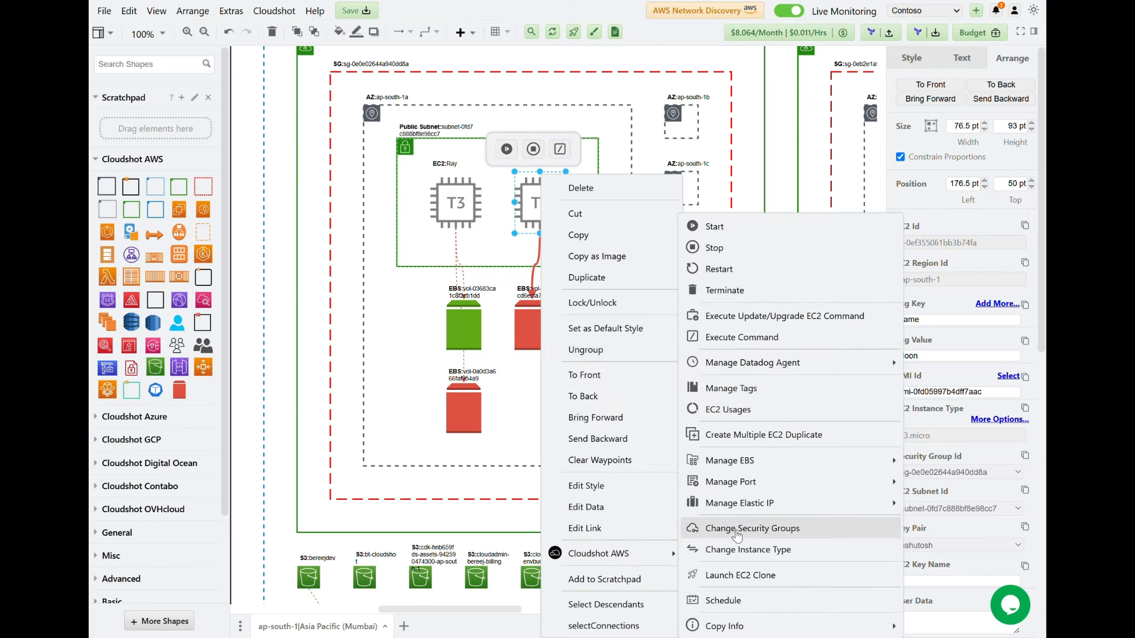
mouse_move(768, 461)
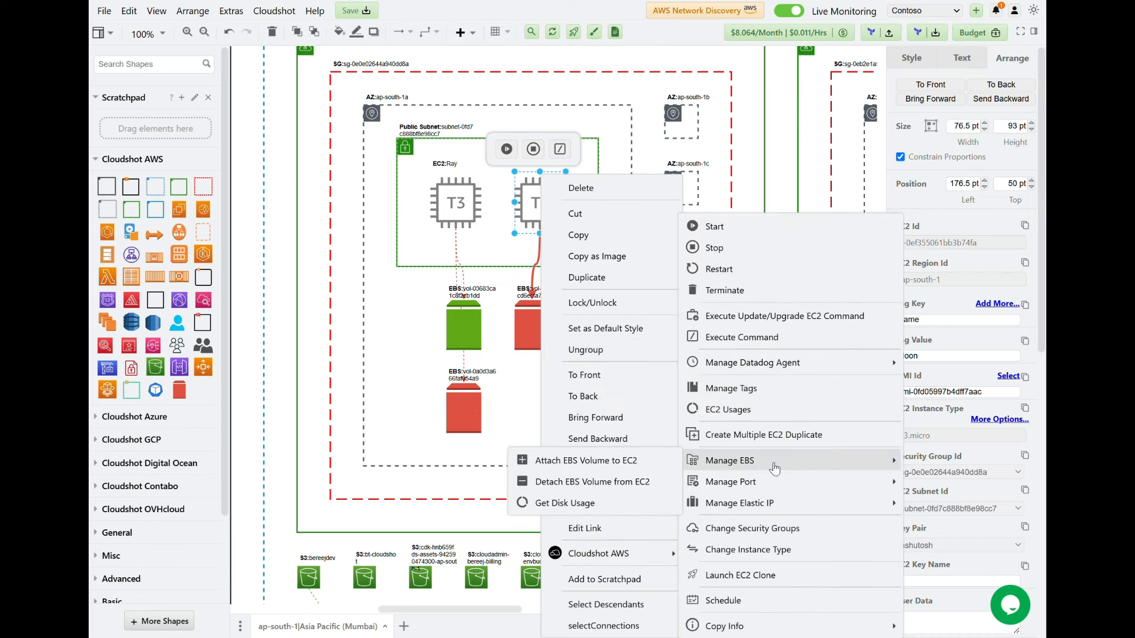
click(650, 461)
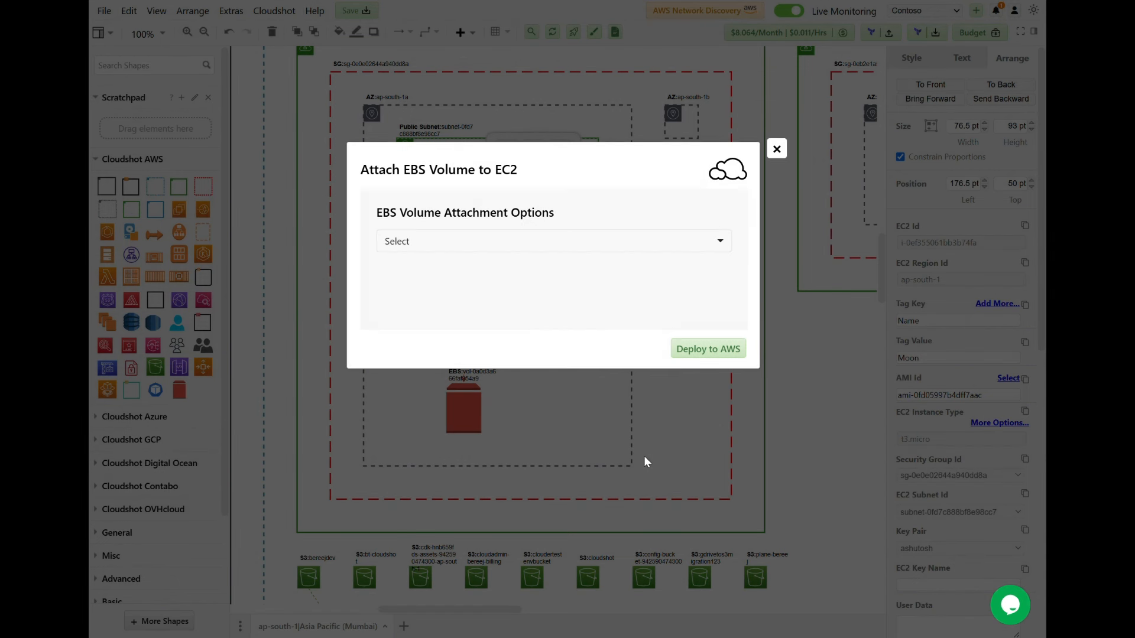
click(568, 239)
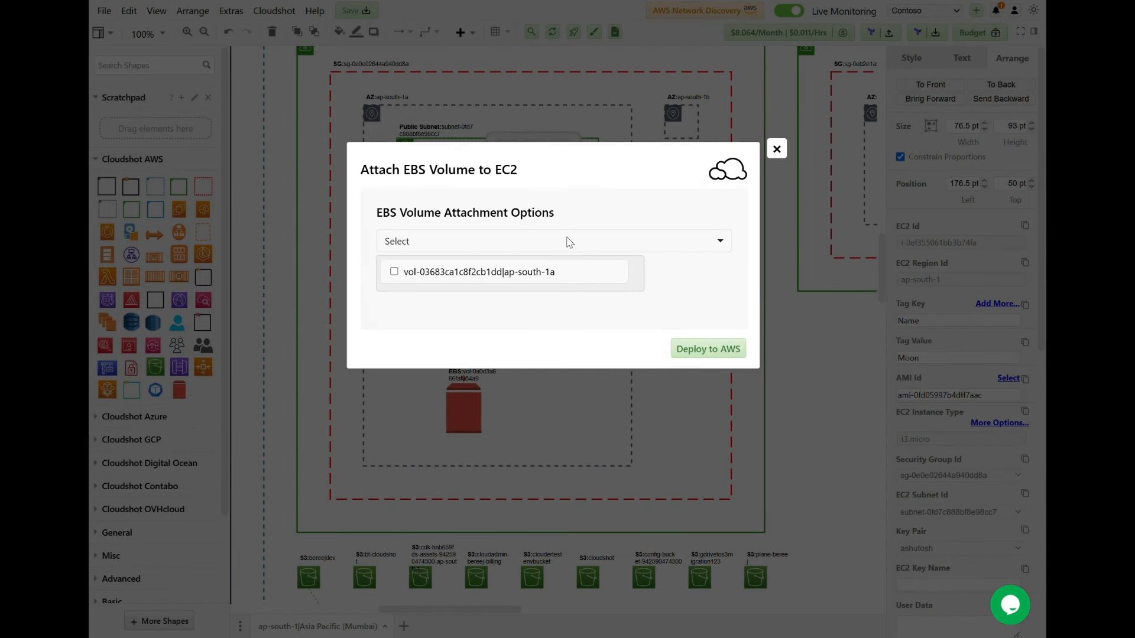
click(394, 272)
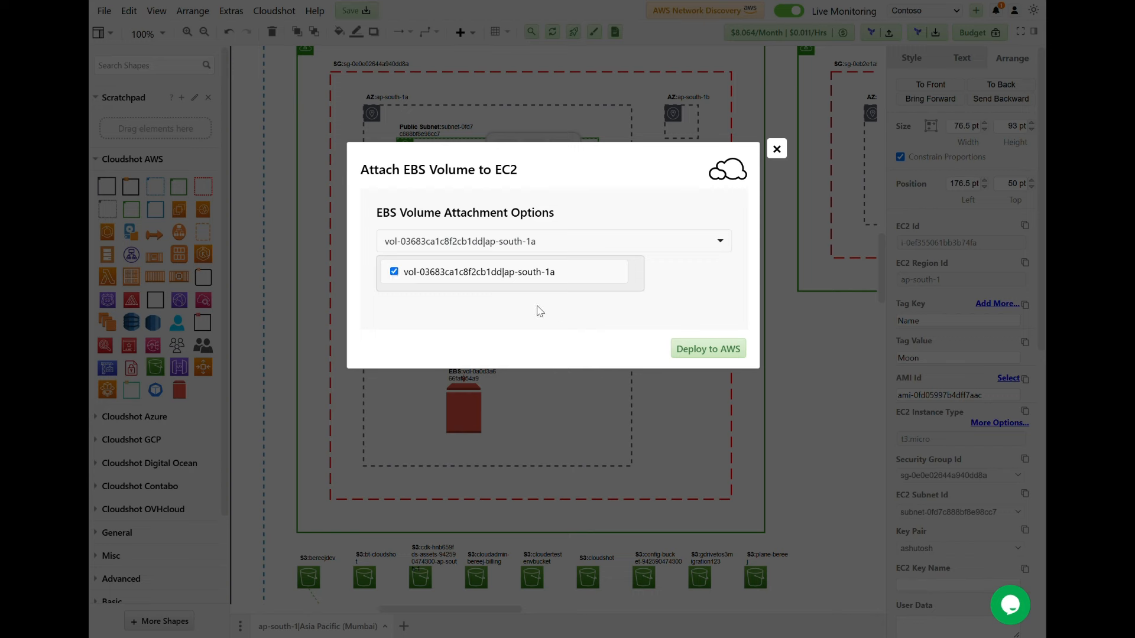
click(725, 354)
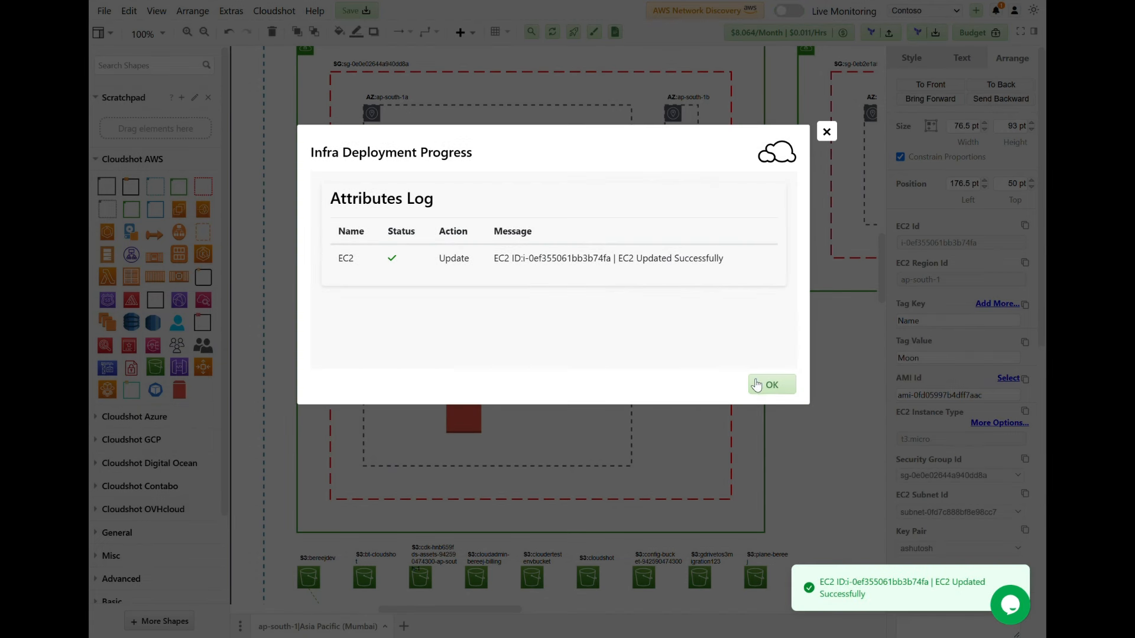
click(756, 386)
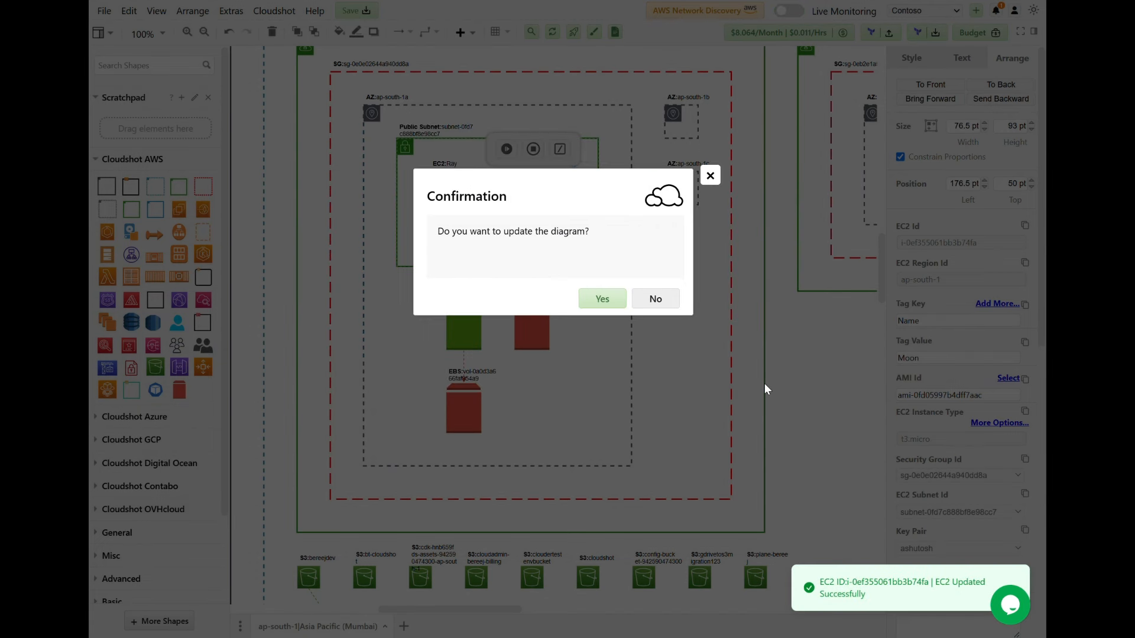
Update the diagram after Moon's attachment, start real-time monitoring, and inspect the shared green io2 volume and its connections
click(622, 304)
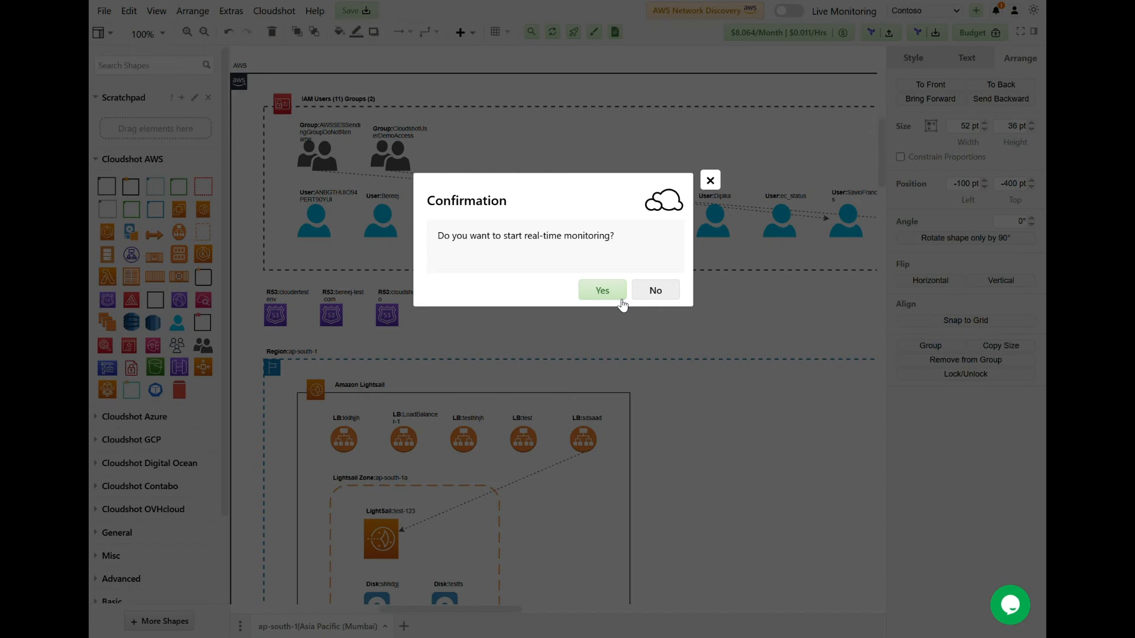
click(621, 299)
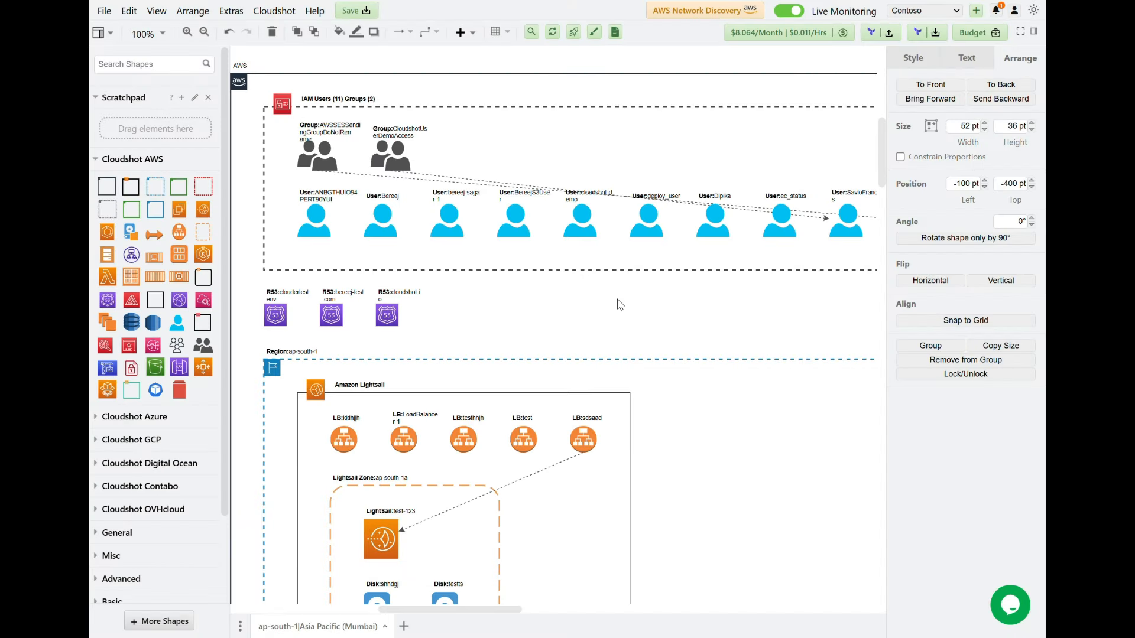
scroll(620, 304, down, 15)
scroll(625, 305, down, 3)
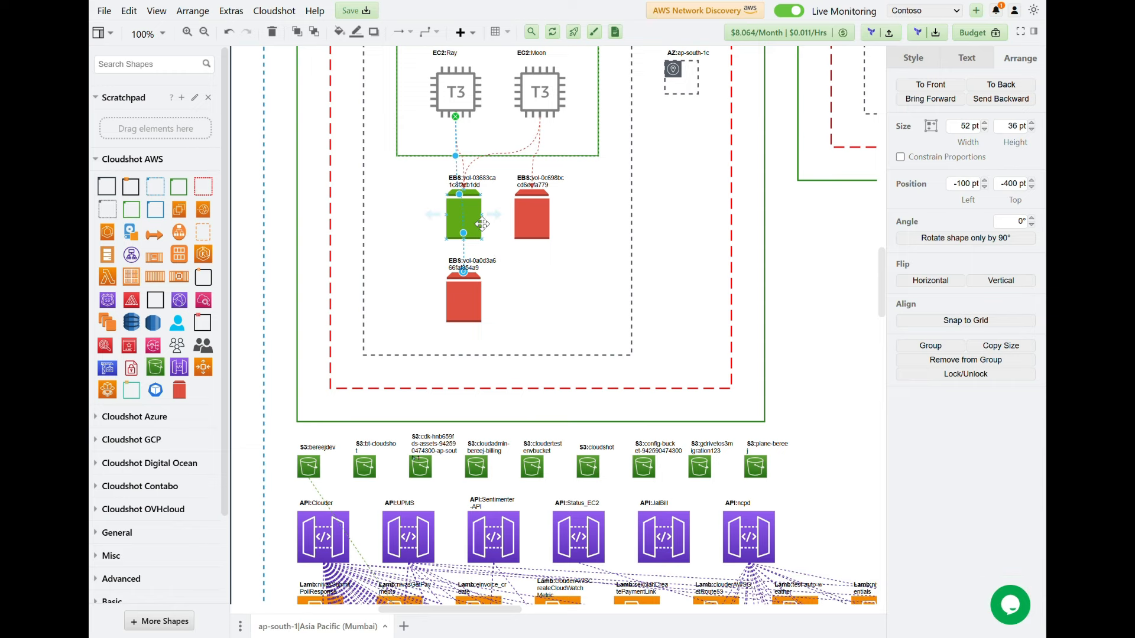
click(482, 223)
scroll(480, 223, up, 4)
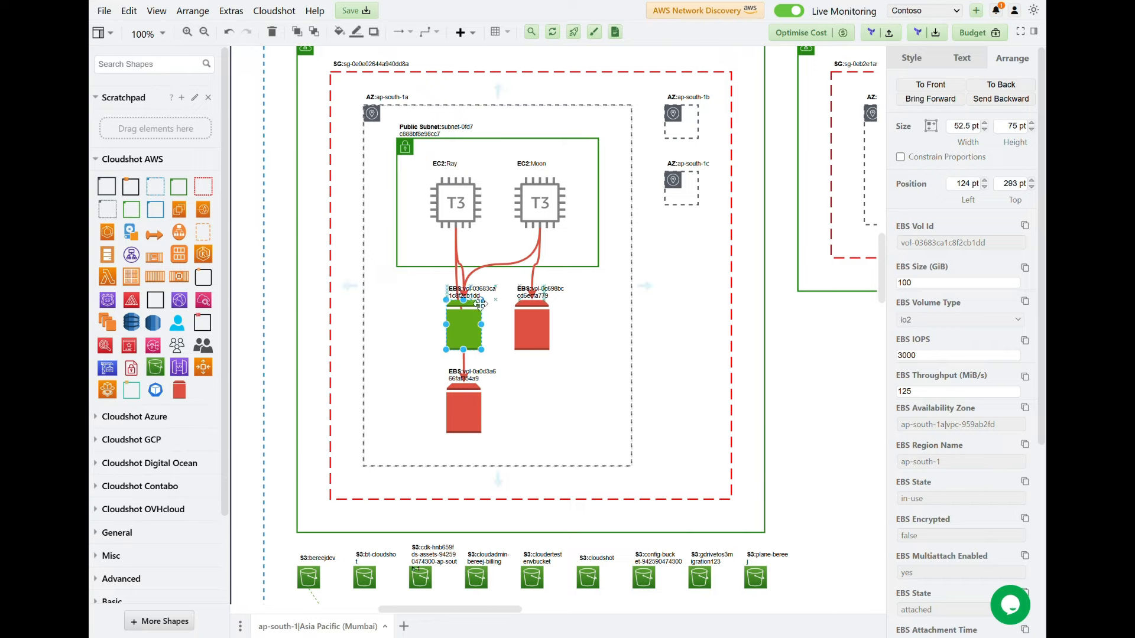
Move Ray's gp3 volume to about 37, 407 pt and the green io2 volume to about 137, 345 pt, separating their connectors
click(460, 405)
drag(460, 405, 405, 400)
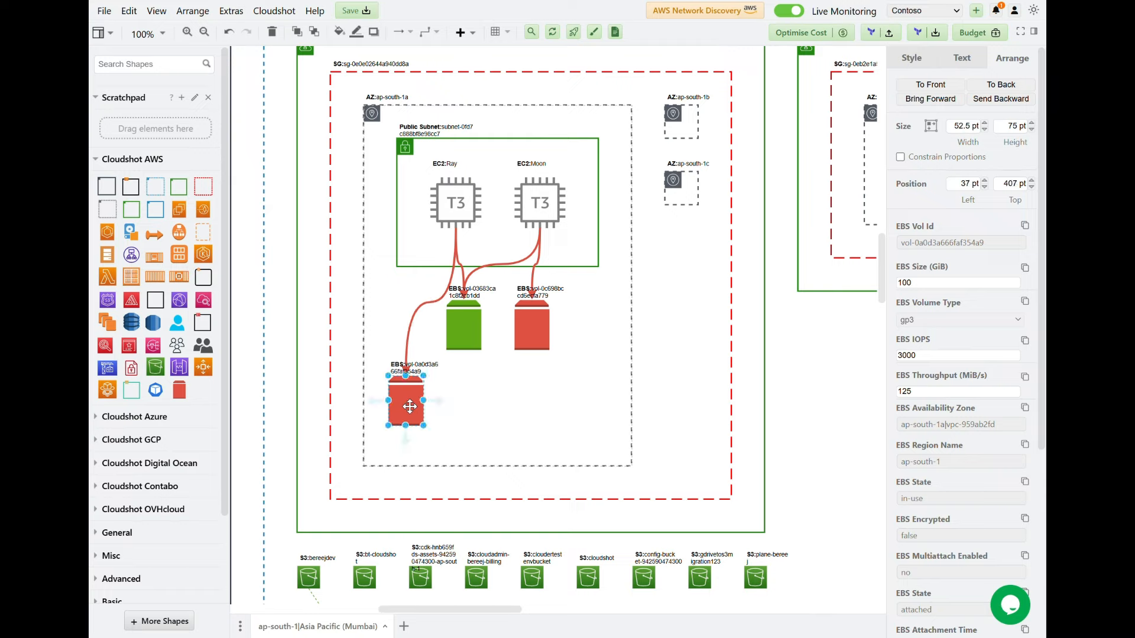
click(466, 334)
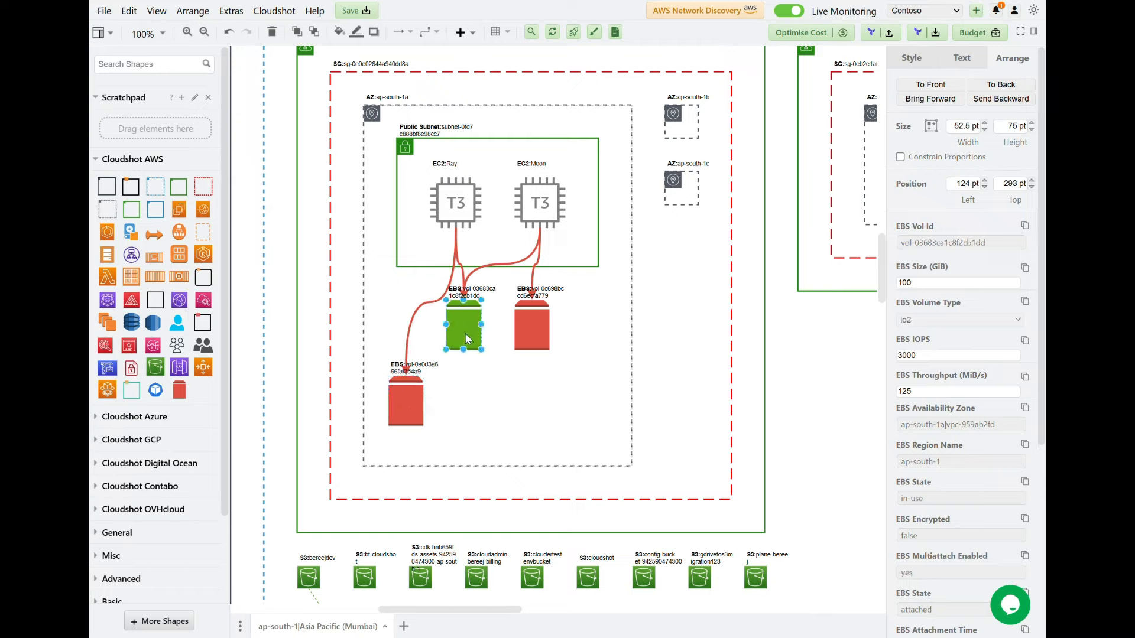
drag(465, 332, 480, 374)
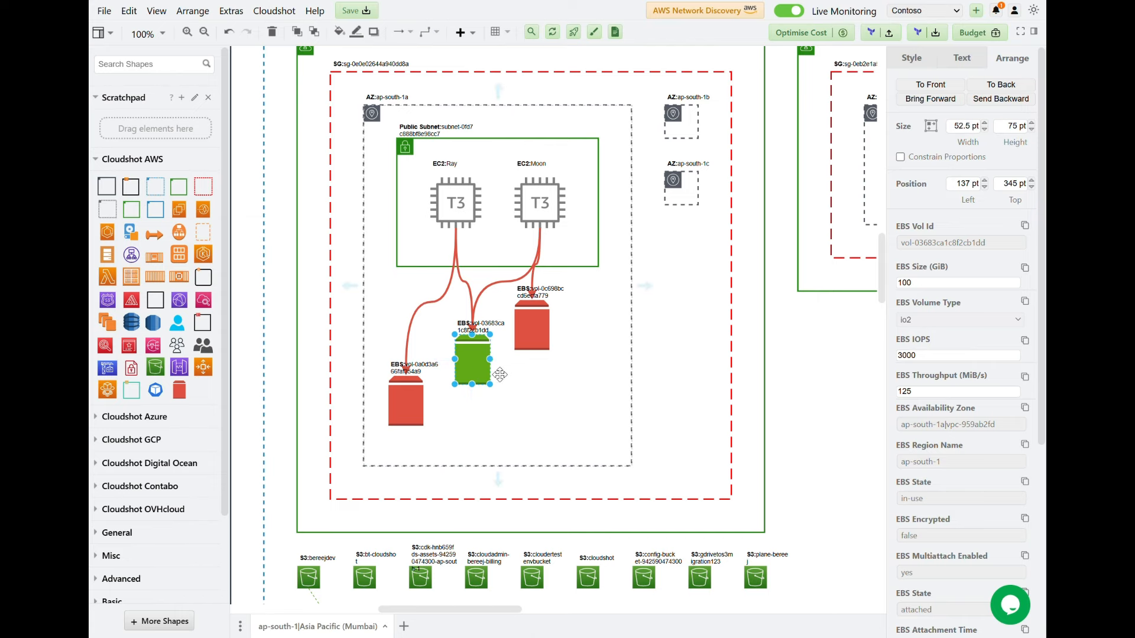
mouse_move(485, 402)
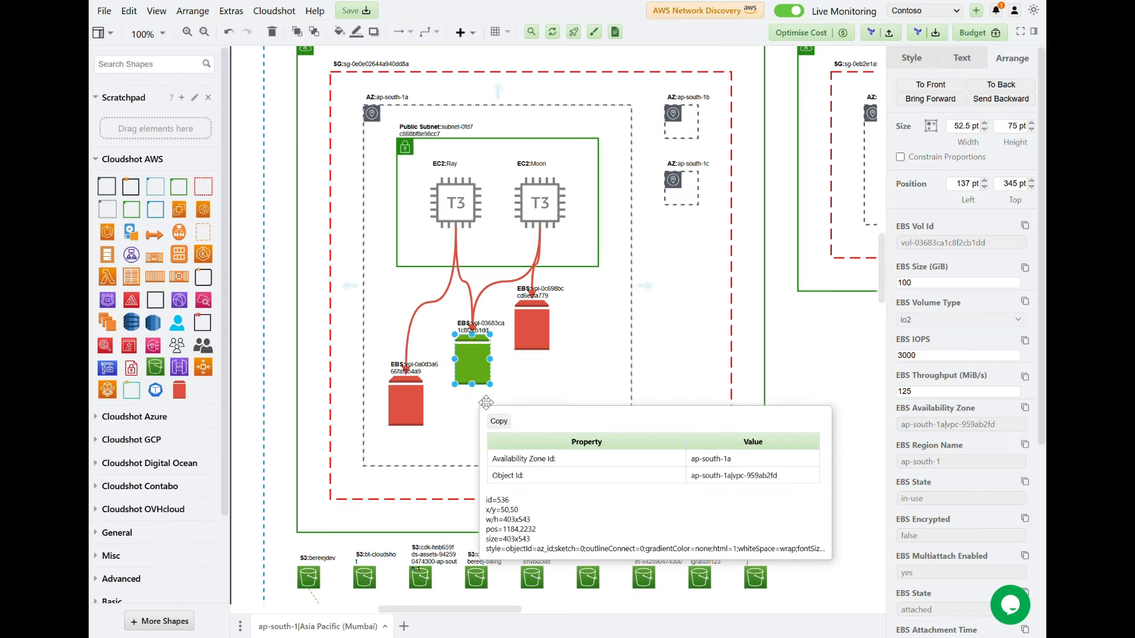